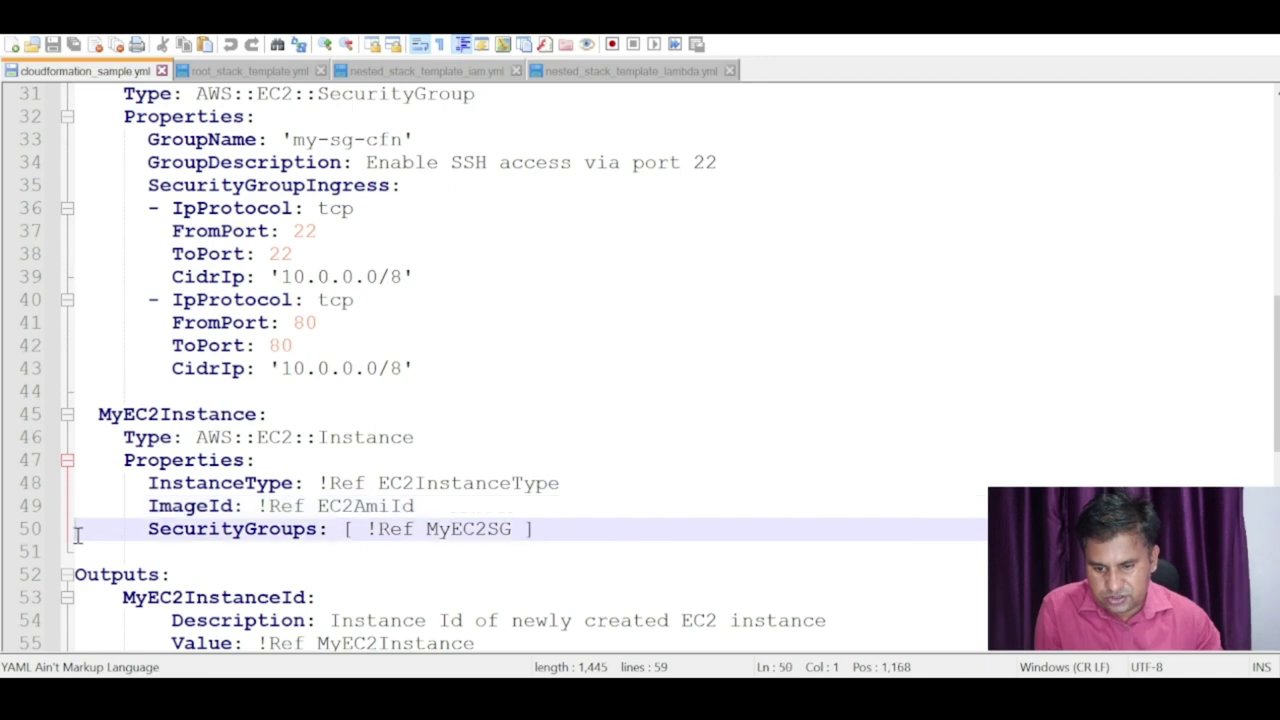
Step: Comment out the whole MyEC2Instance resource block in cloudformation_sample.yml with # at the start of each line
left_click_drag(77, 535, 76, 413)
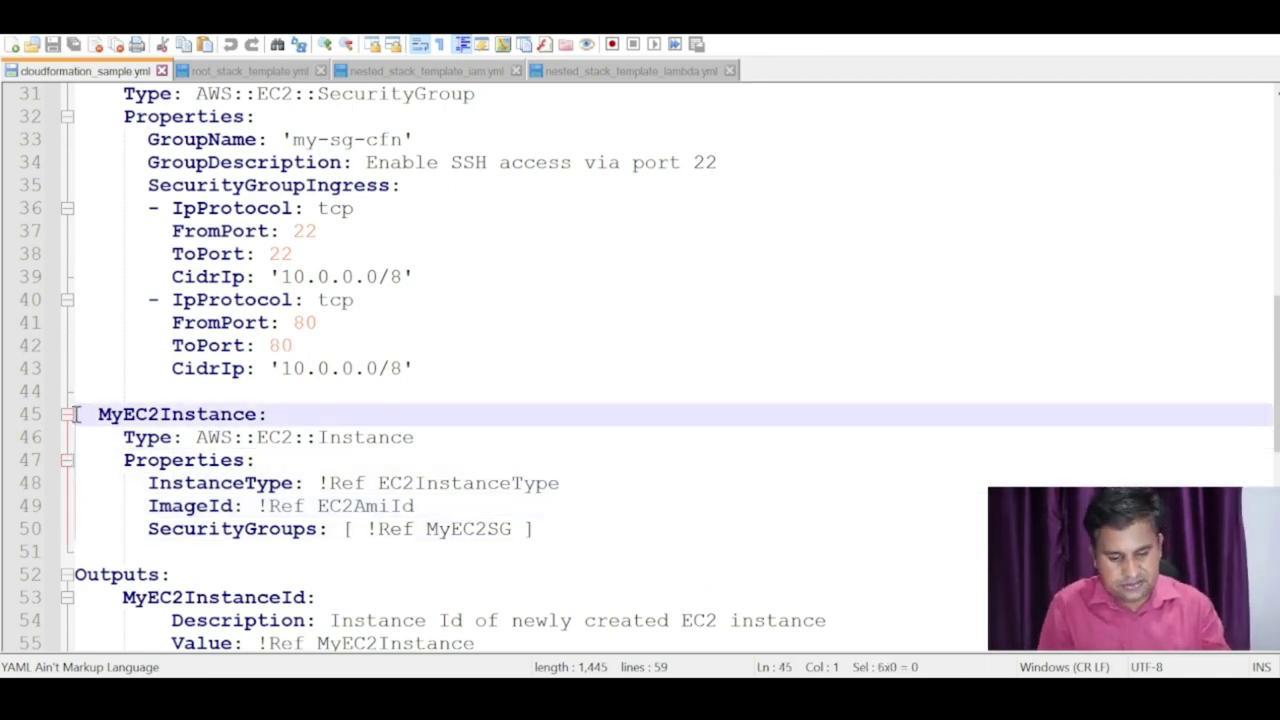
type("#")
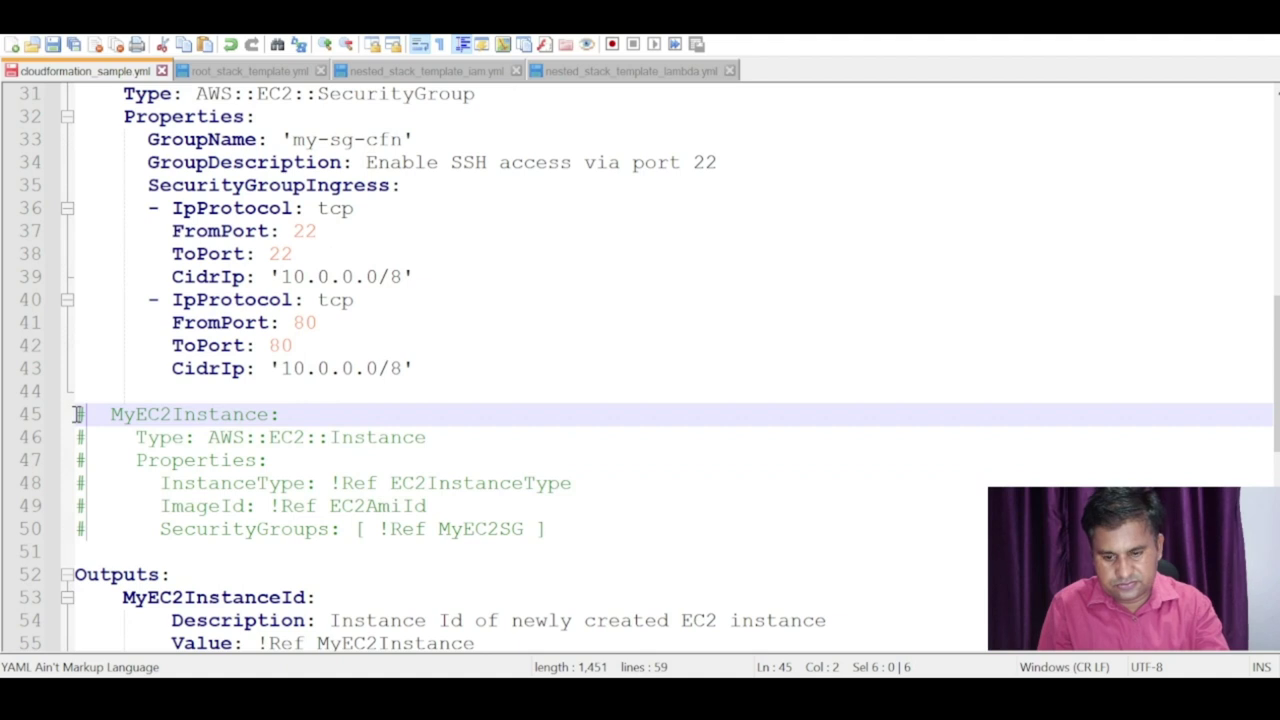
left_click(422, 400)
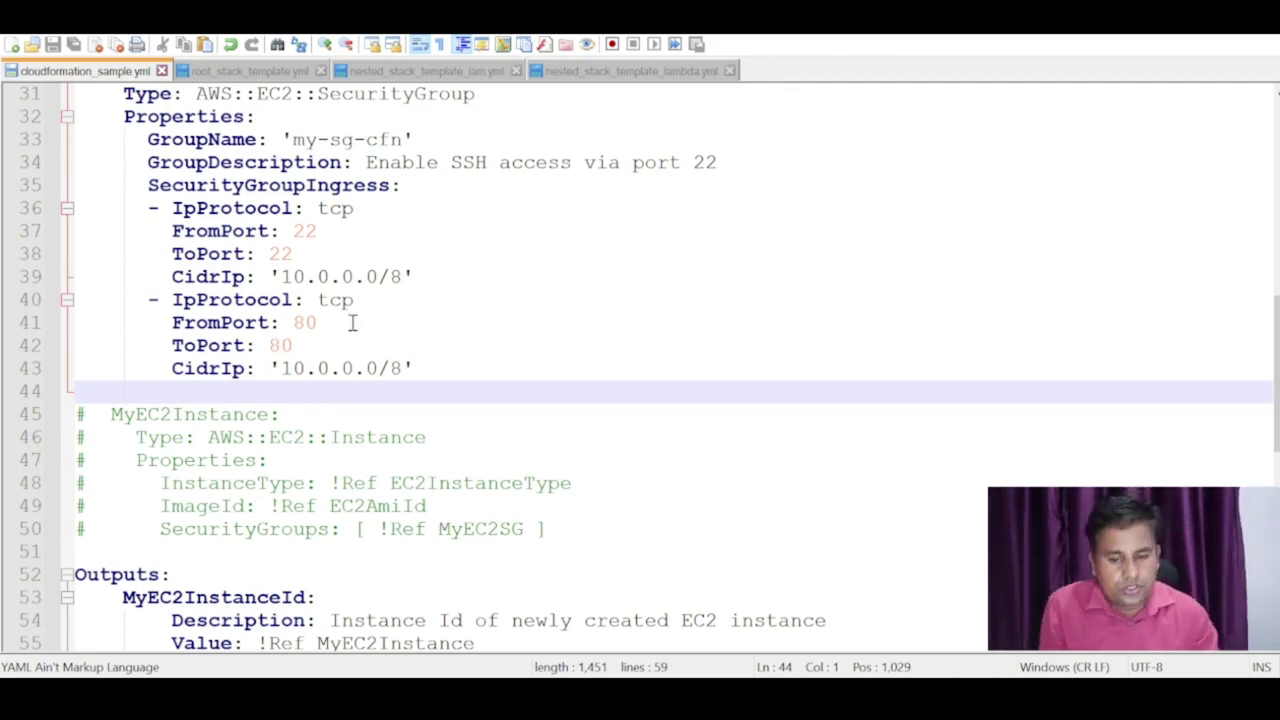
Step: Duplicate the MyS3Bucket resource block below the original, separated by a blank line
scroll(350, 322, "up", 6)
scroll(351, 323, "up", 1)
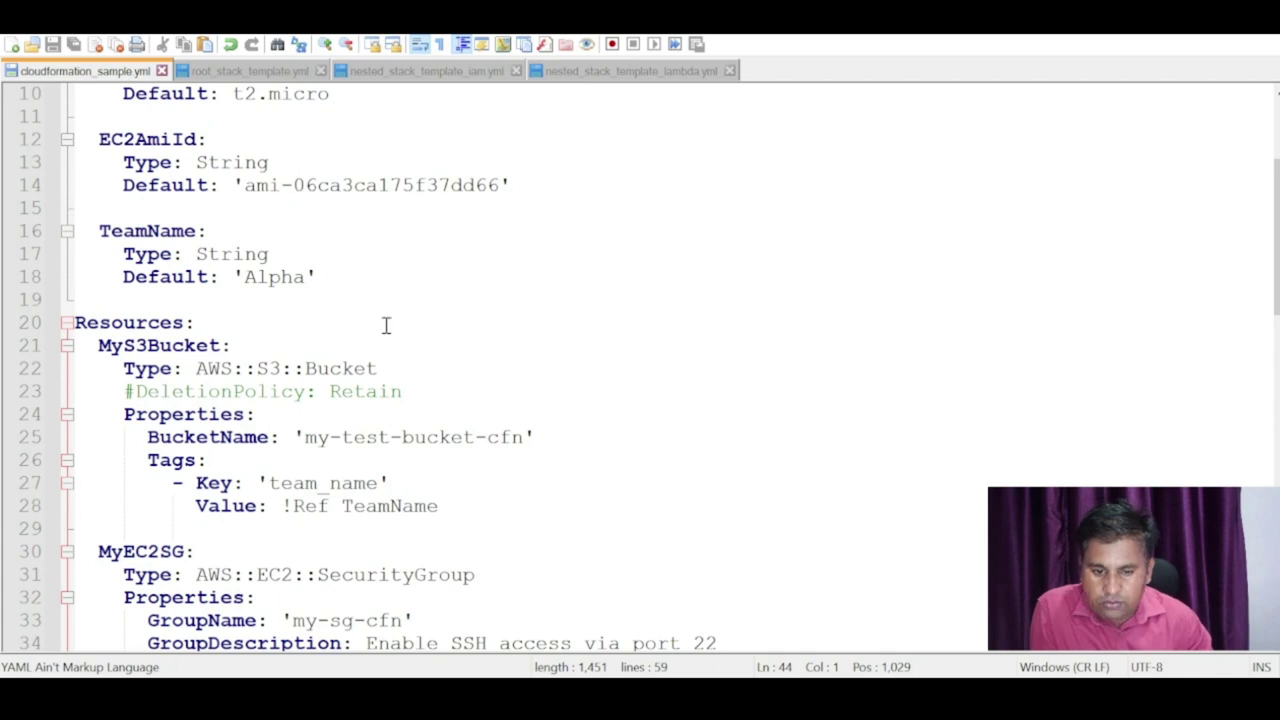
left_click_drag(466, 505, 58, 352)
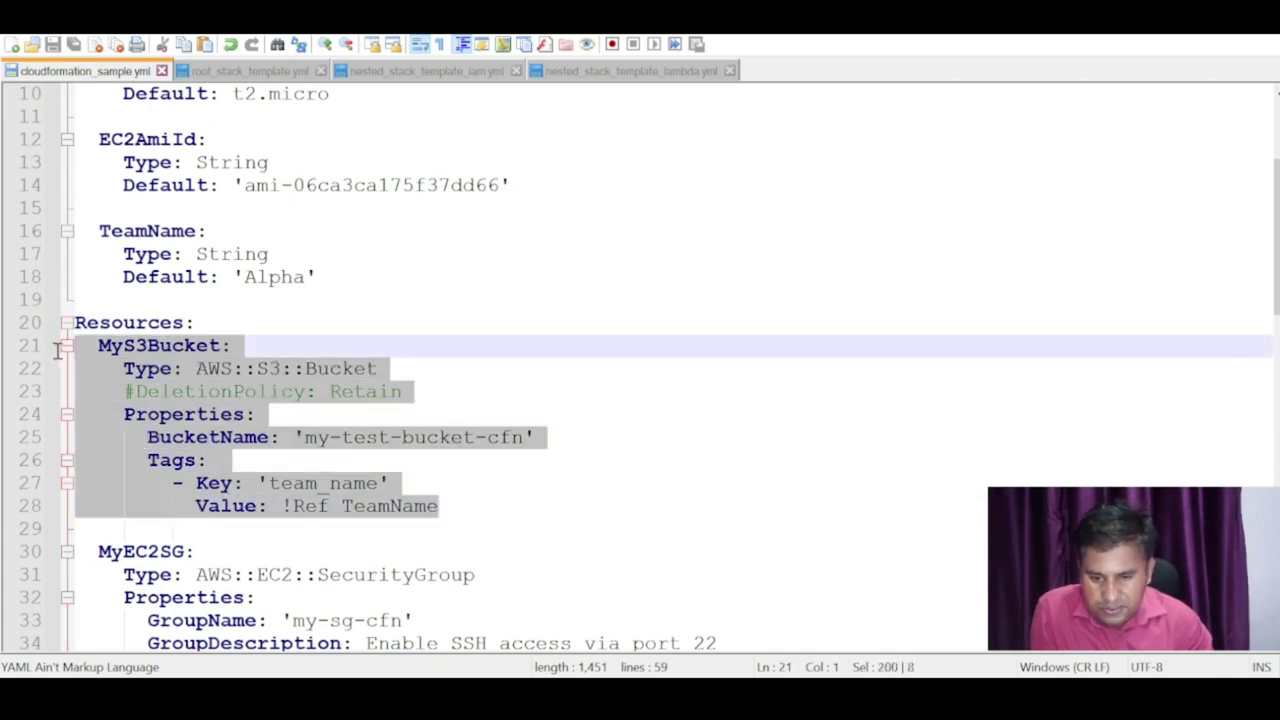
key("ctrl+a")
left_click(215, 438)
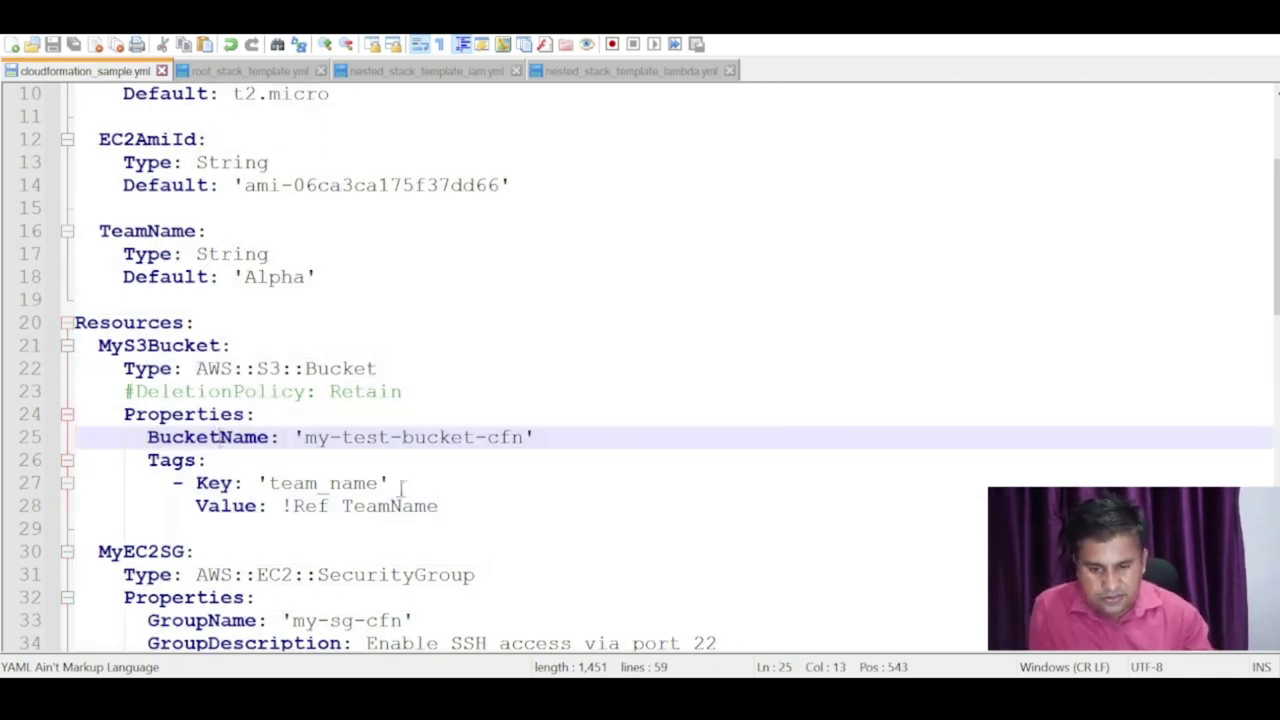
left_click_drag(440, 506, 58, 362)
key("ctrl+c")
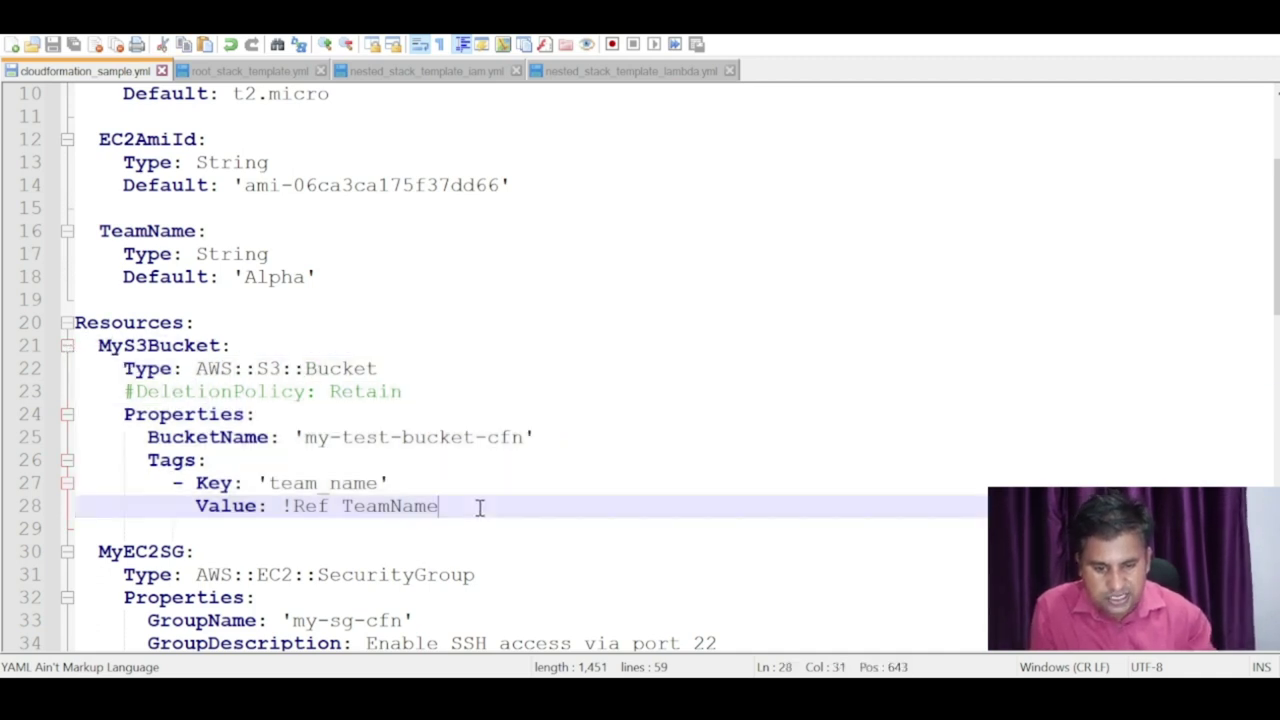
left_click(480, 508)
key("Return")
key("Return")
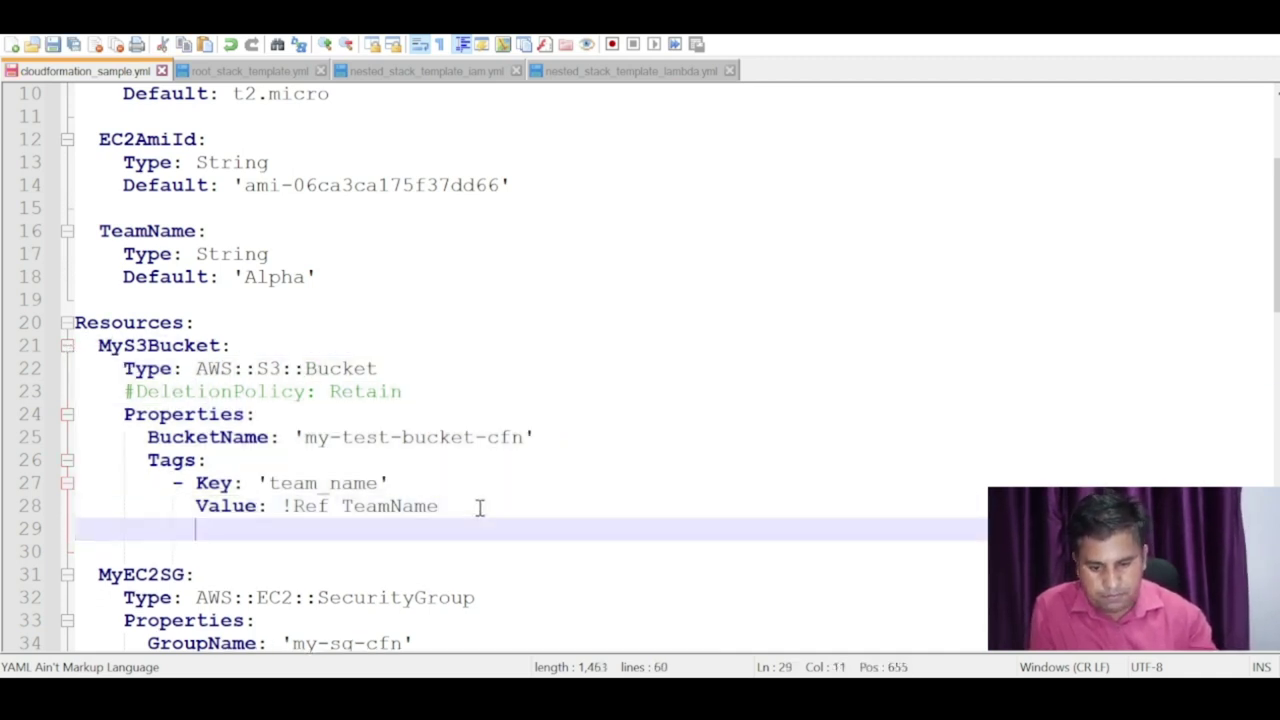
key("ctrl+v")
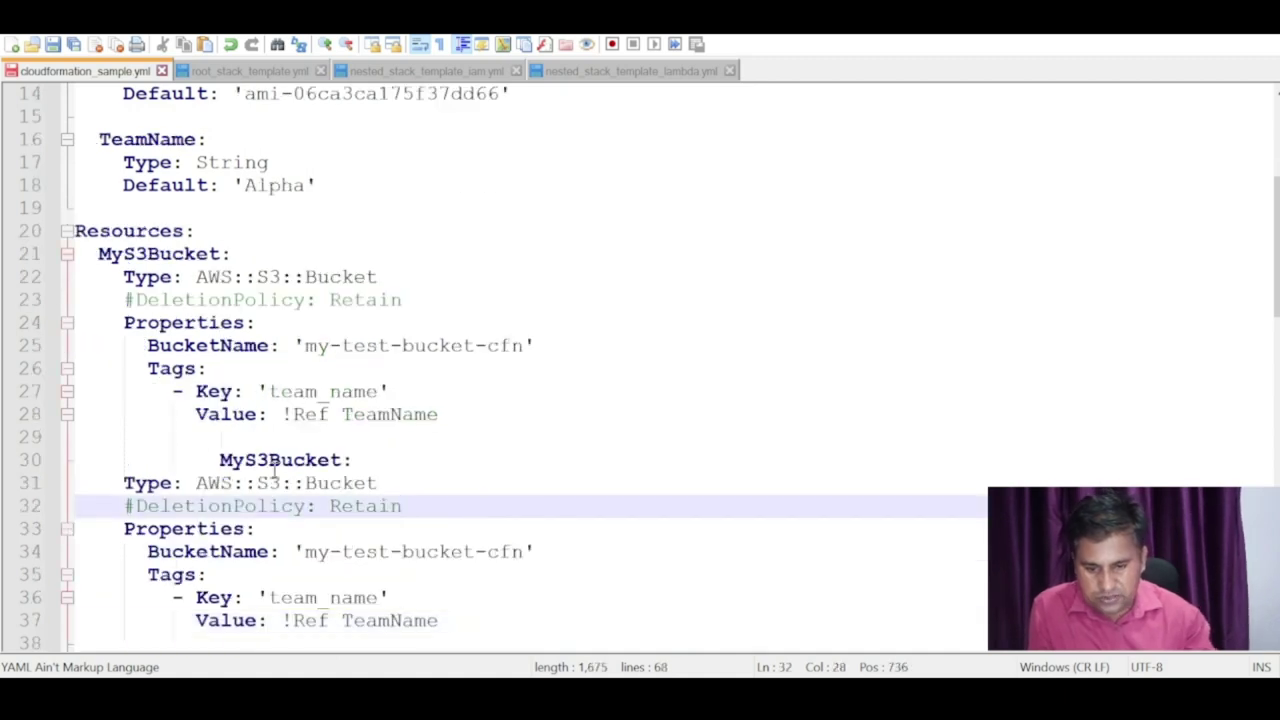
Step: Correct the indentation of the duplicated MyS3Bucket heading so it aligns with the original resource name
left_click(218, 460)
left_click_drag(218, 460, 98, 460)
key("BackSpace")
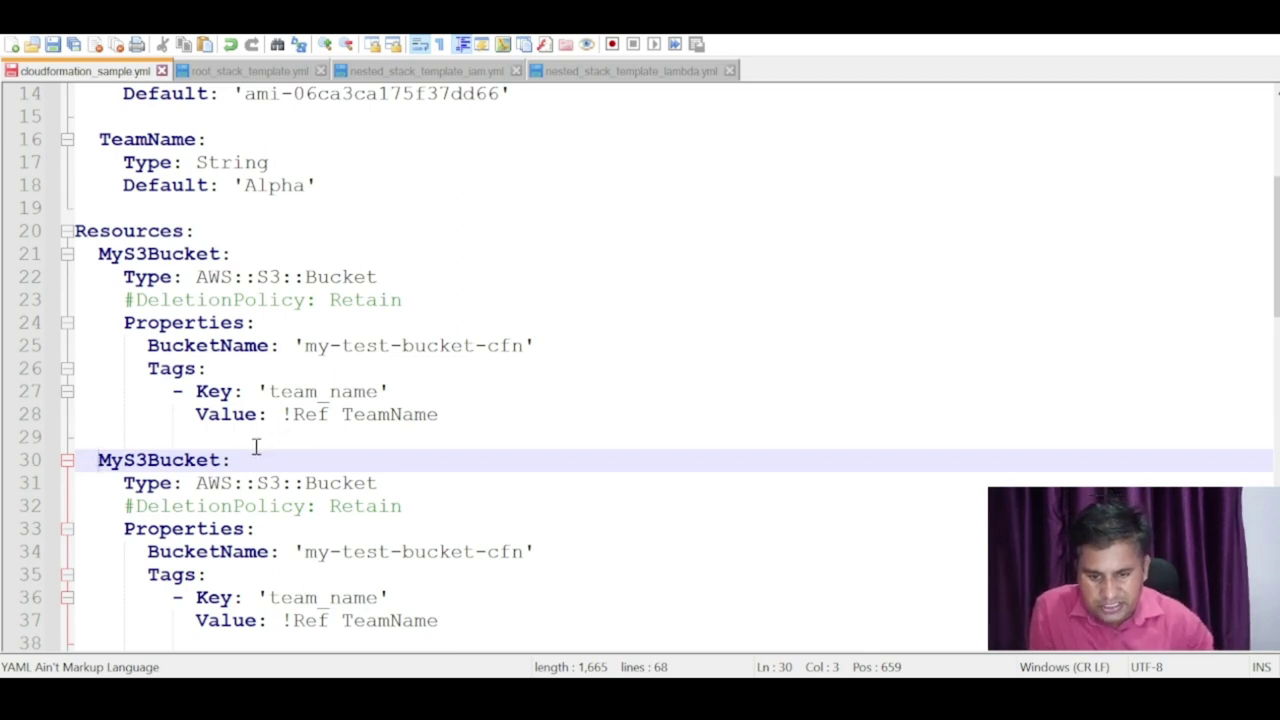
Step: Rename the duplicated resource to MyS3Bucket2 and set its BucketName to 'my-test-bucket-cfn2'
double_click(178, 253)
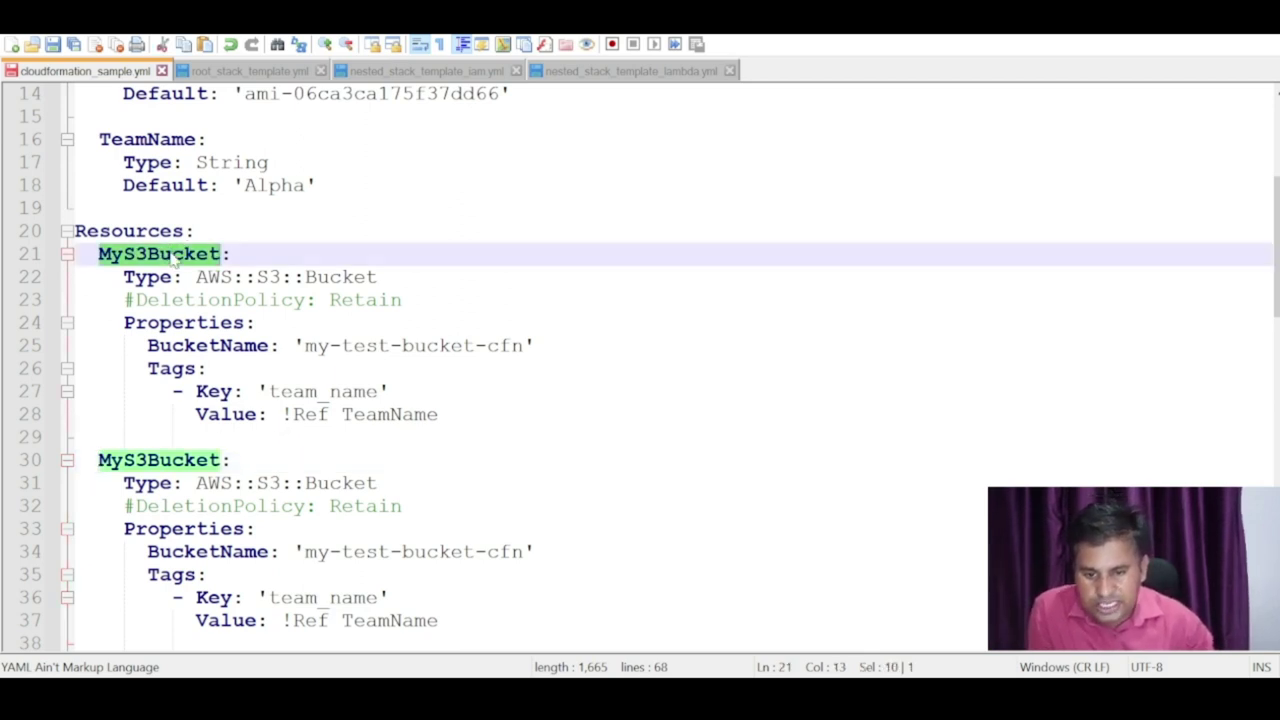
left_click(224, 459)
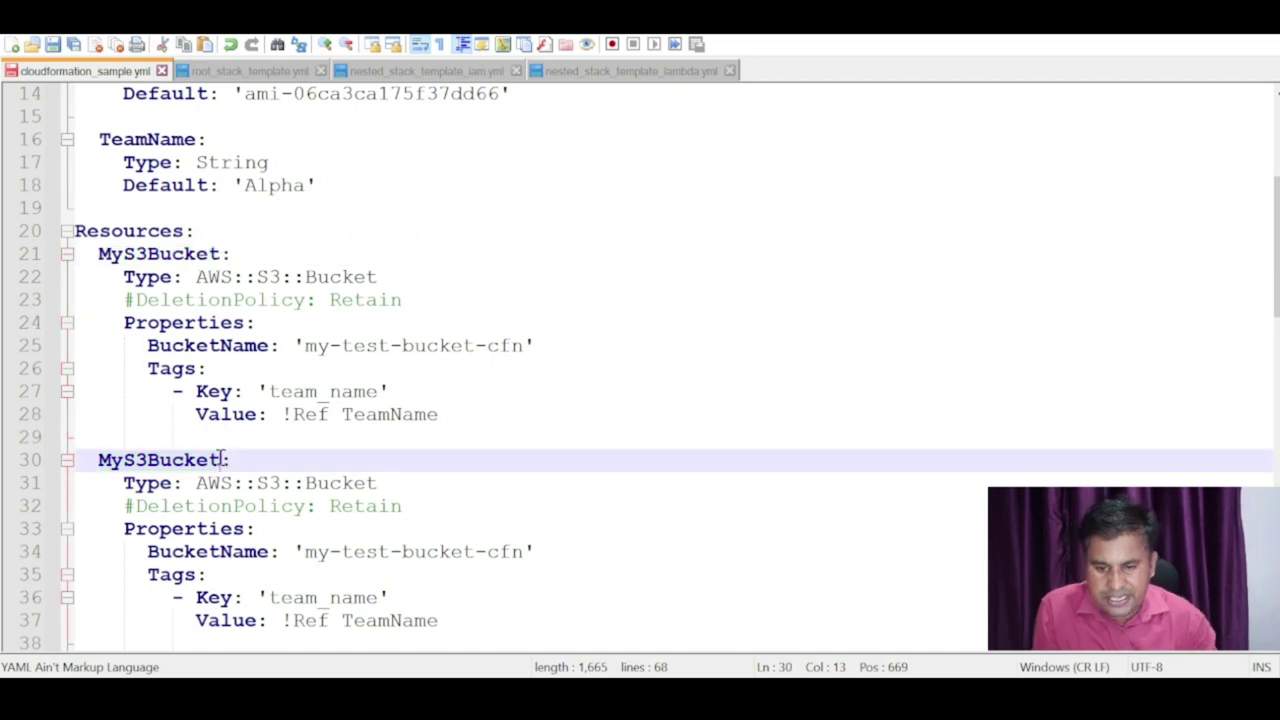
type("2")
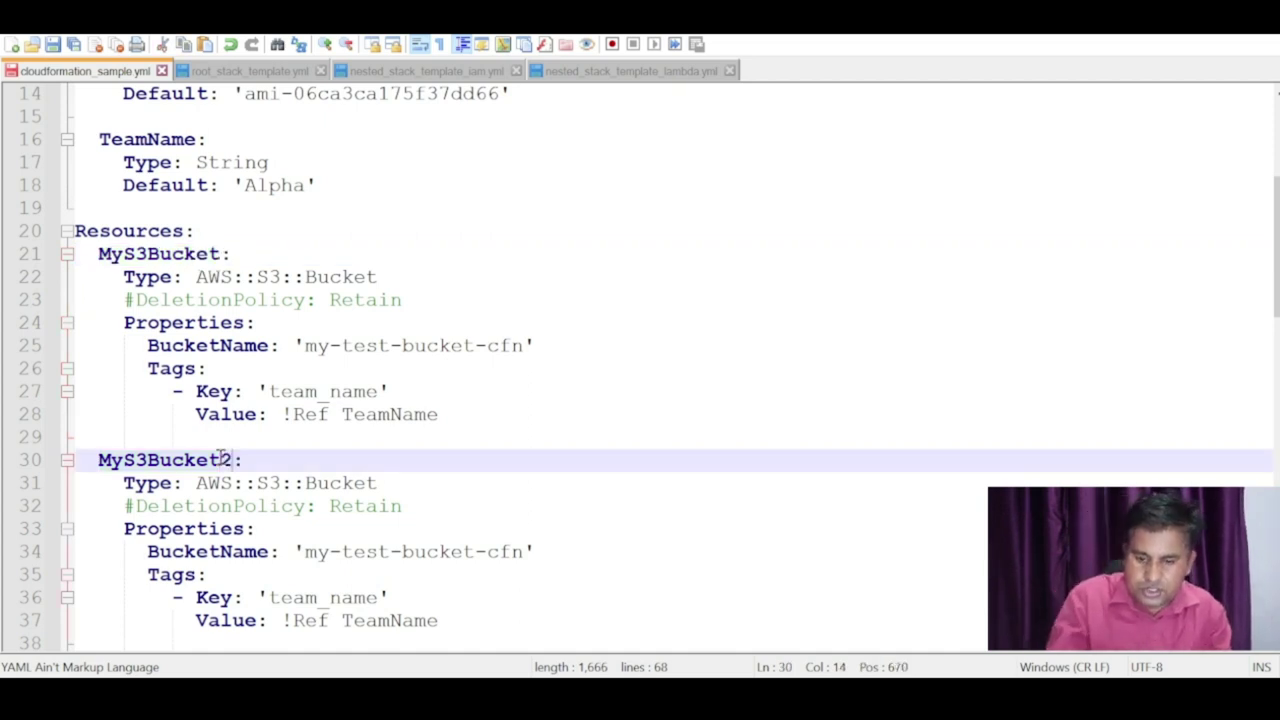
left_click(530, 552)
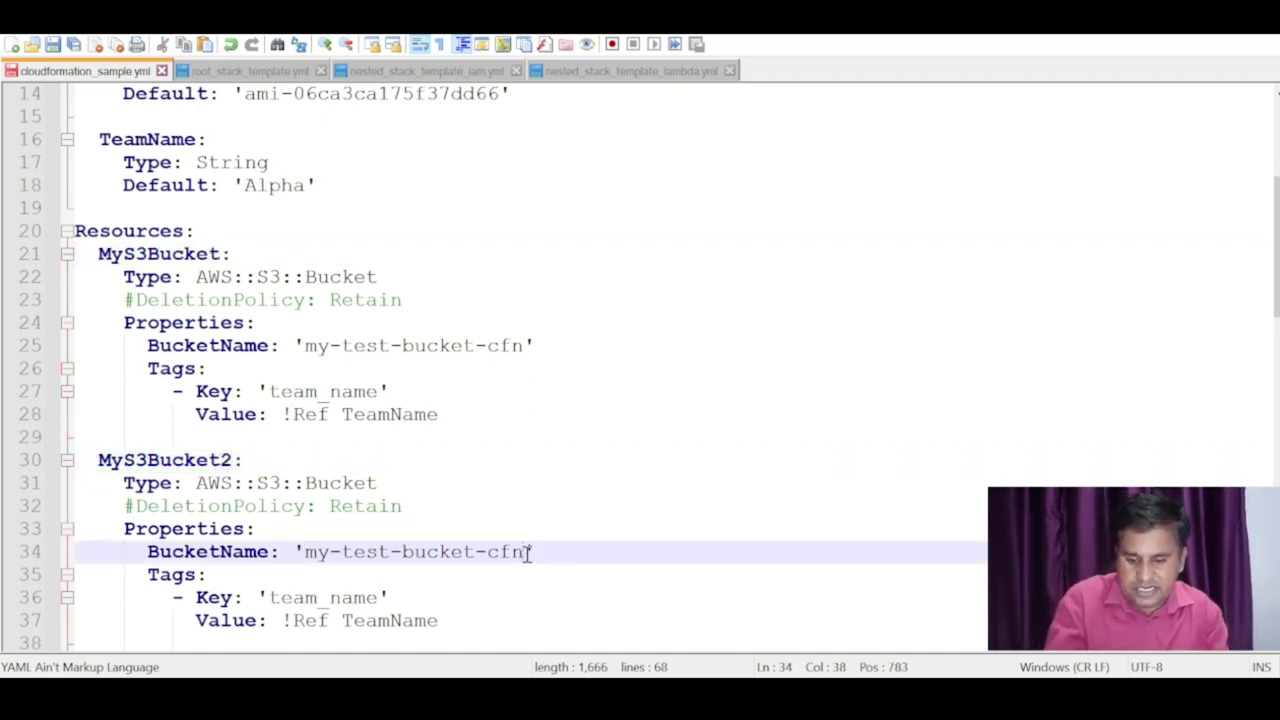
type("2")
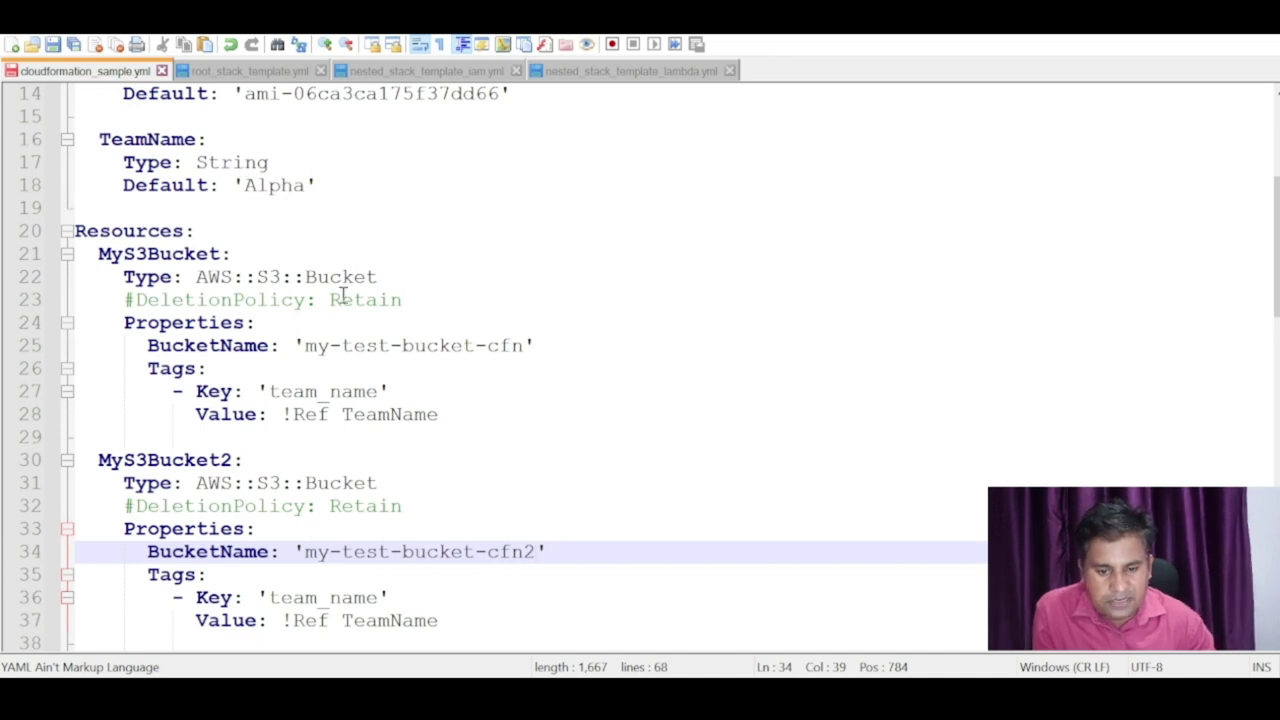
Step: Replace the team_name tag value of the original MyS3Bucket with 'Beta'
left_click_drag(440, 414, 286, 420)
type("'Beta")
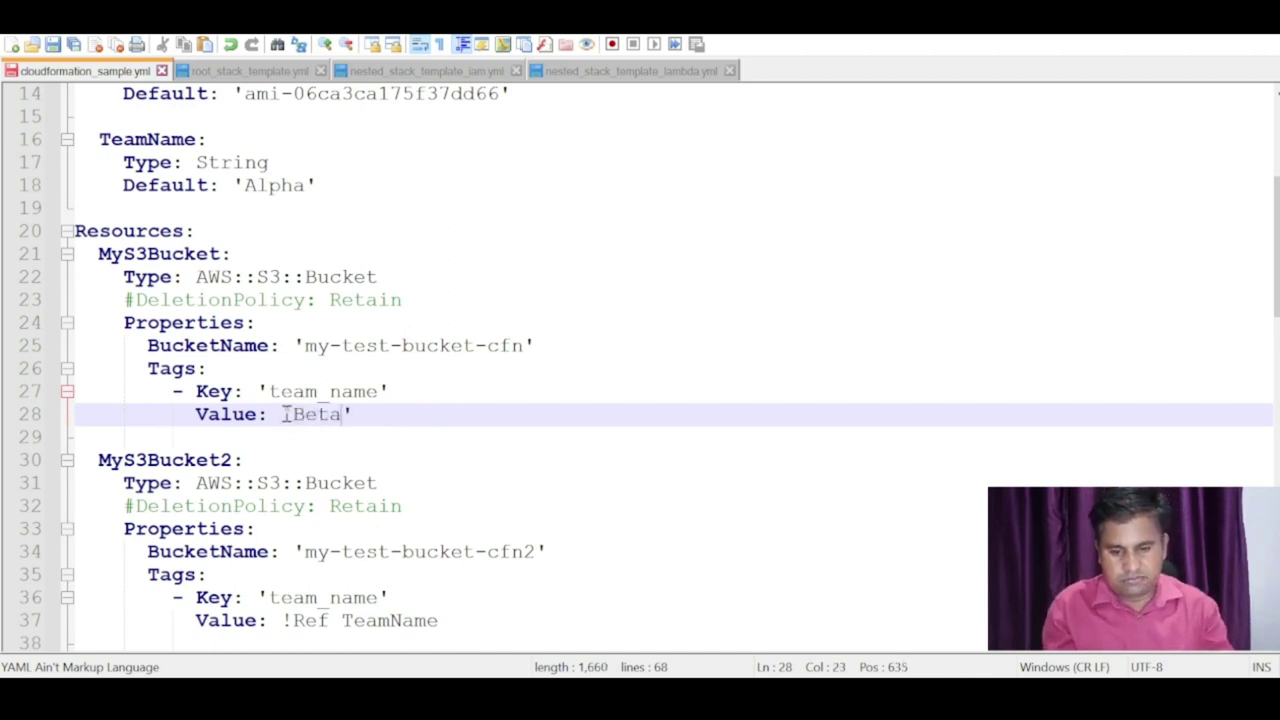
left_click(440, 431)
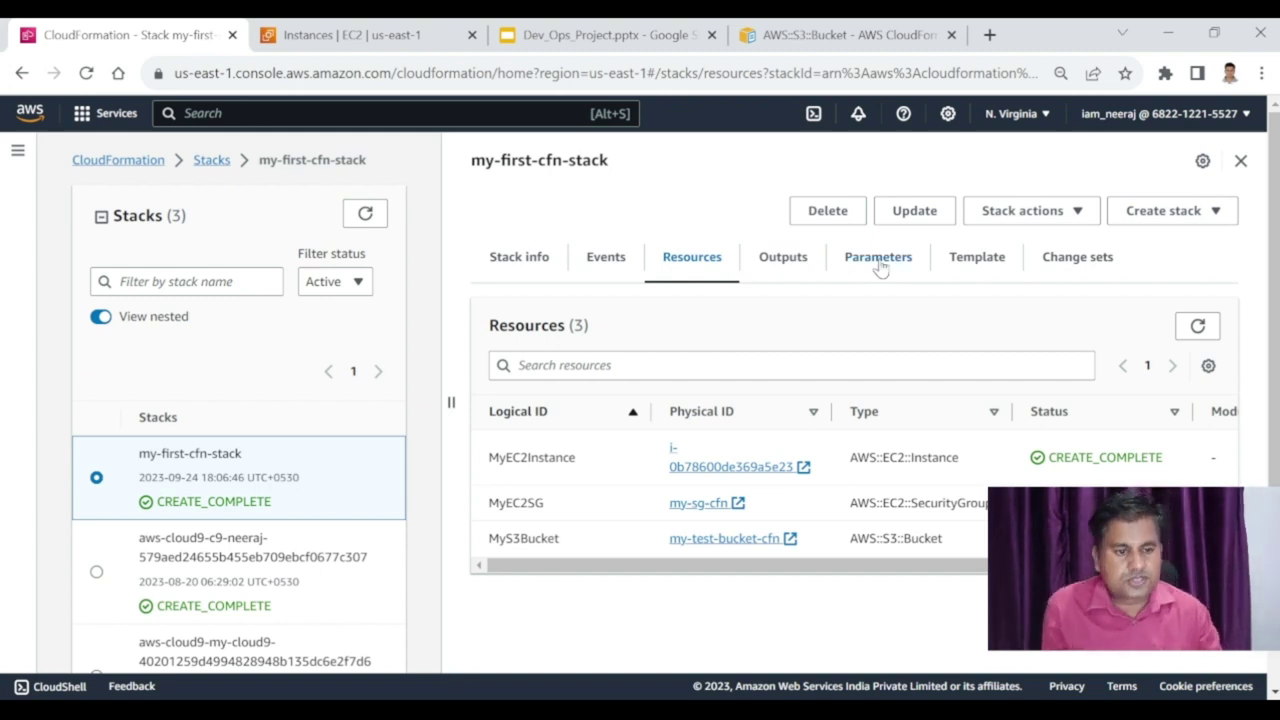
Step: In the AWS CloudFormation console, start updating my-first-cfn-stack, replacing the current template with an uploaded template file
left_click(910, 212)
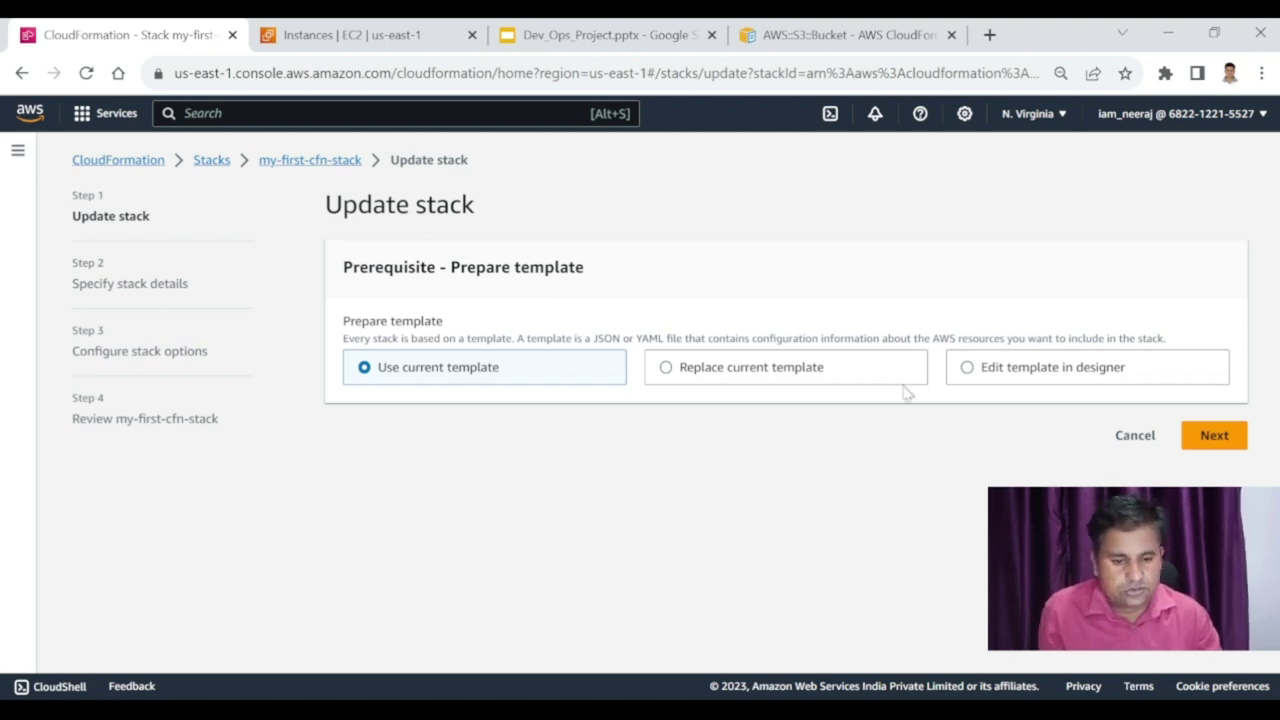
left_click(689, 368)
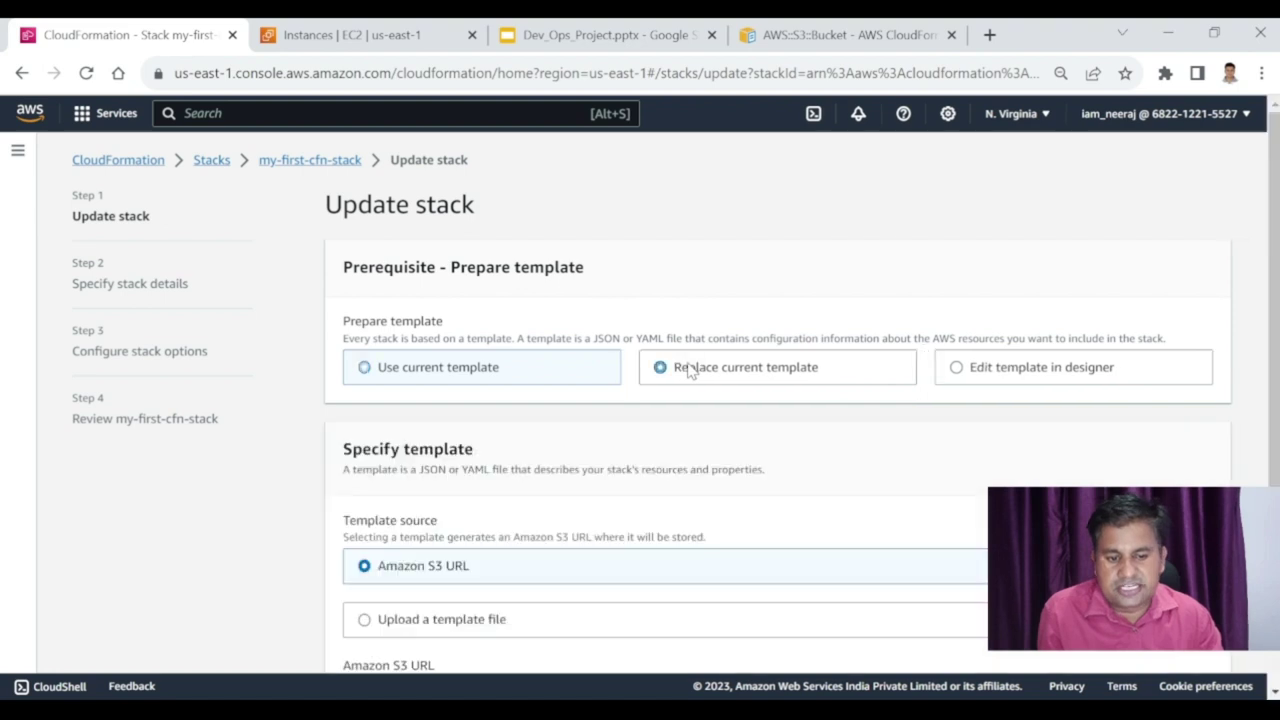
scroll(709, 489, "down", 2)
left_click(846, 450)
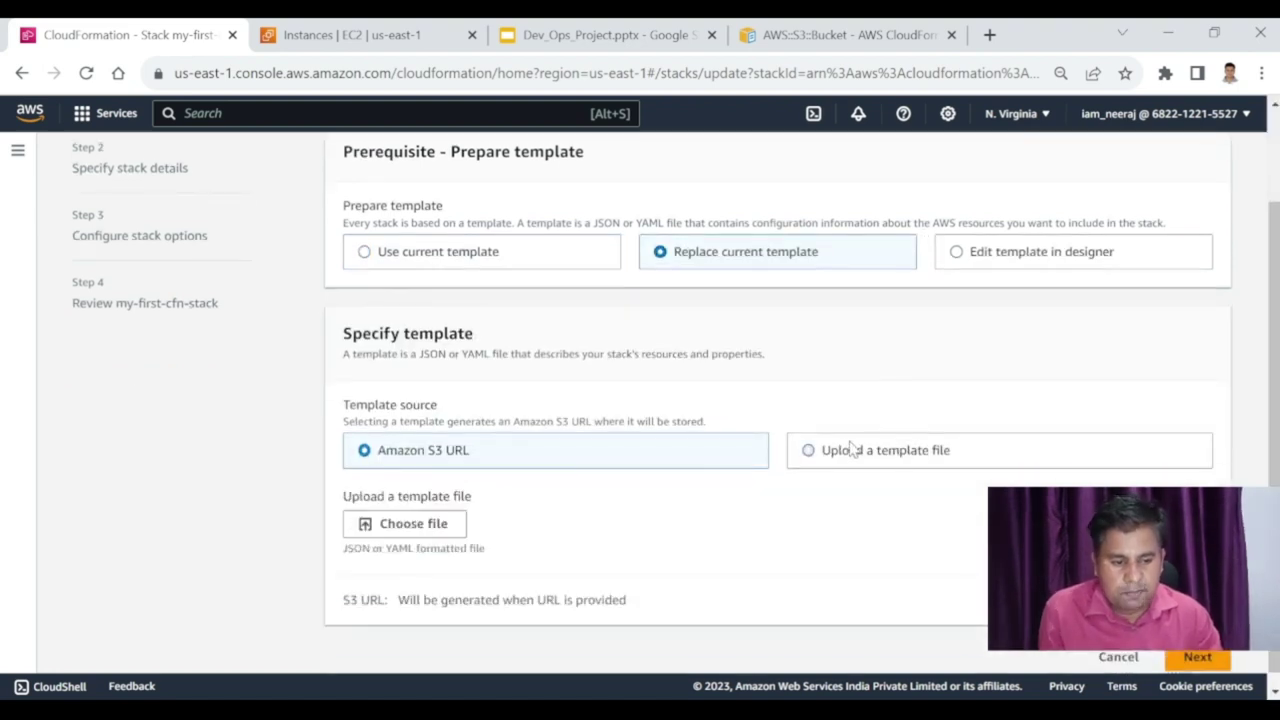
Step: Upload cloudformation_sample.yml as the replacement template and try to continue to the stack details
scroll(607, 513, "down", 1)
left_click(420, 510)
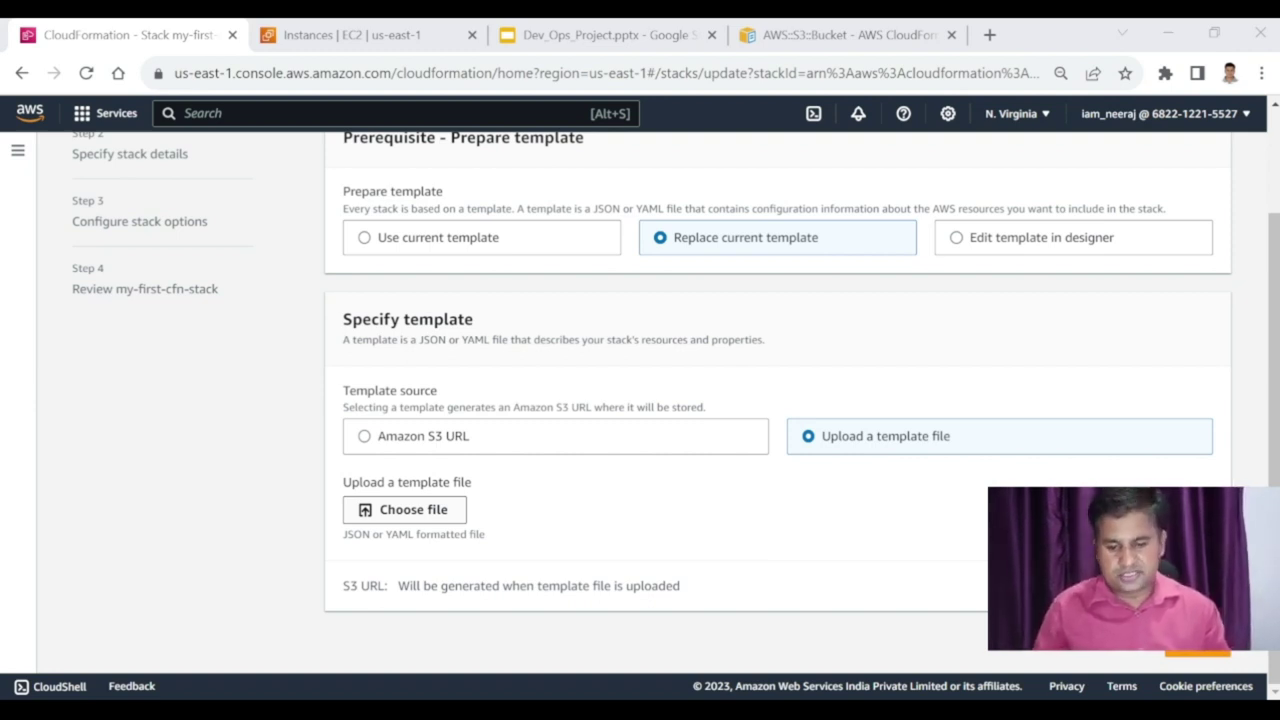
key("Return")
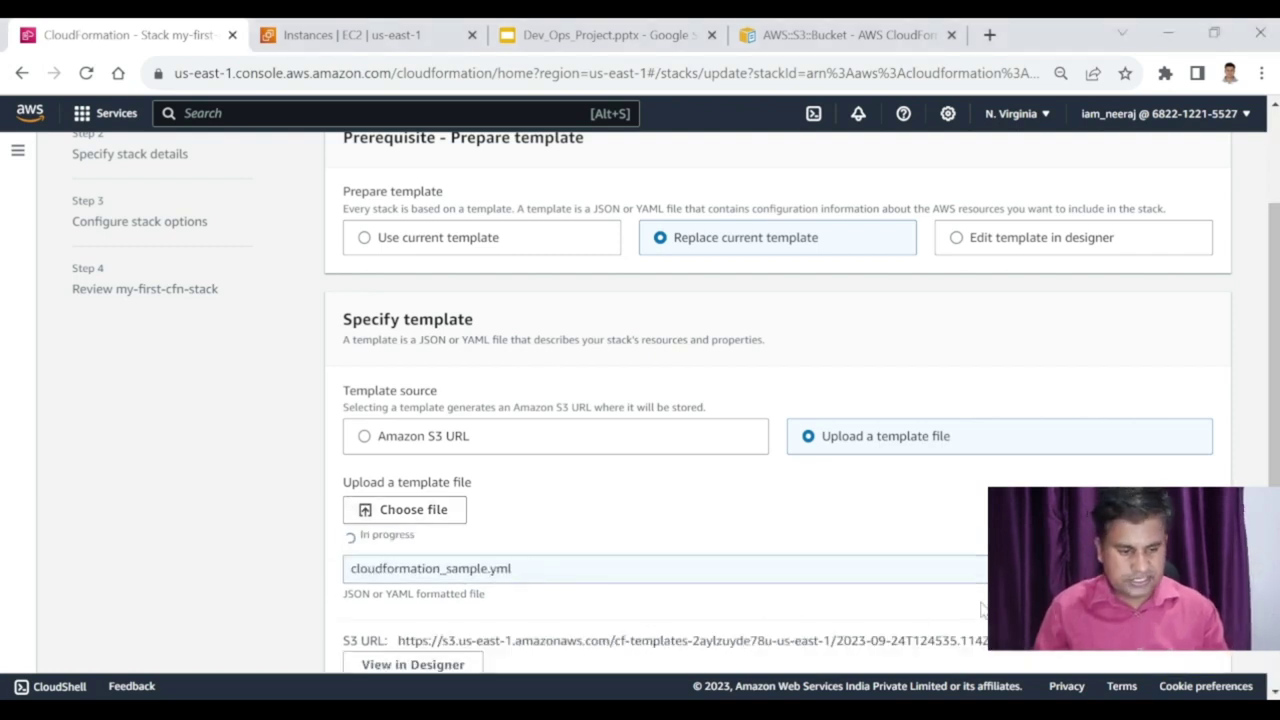
scroll(629, 534, "down", 1)
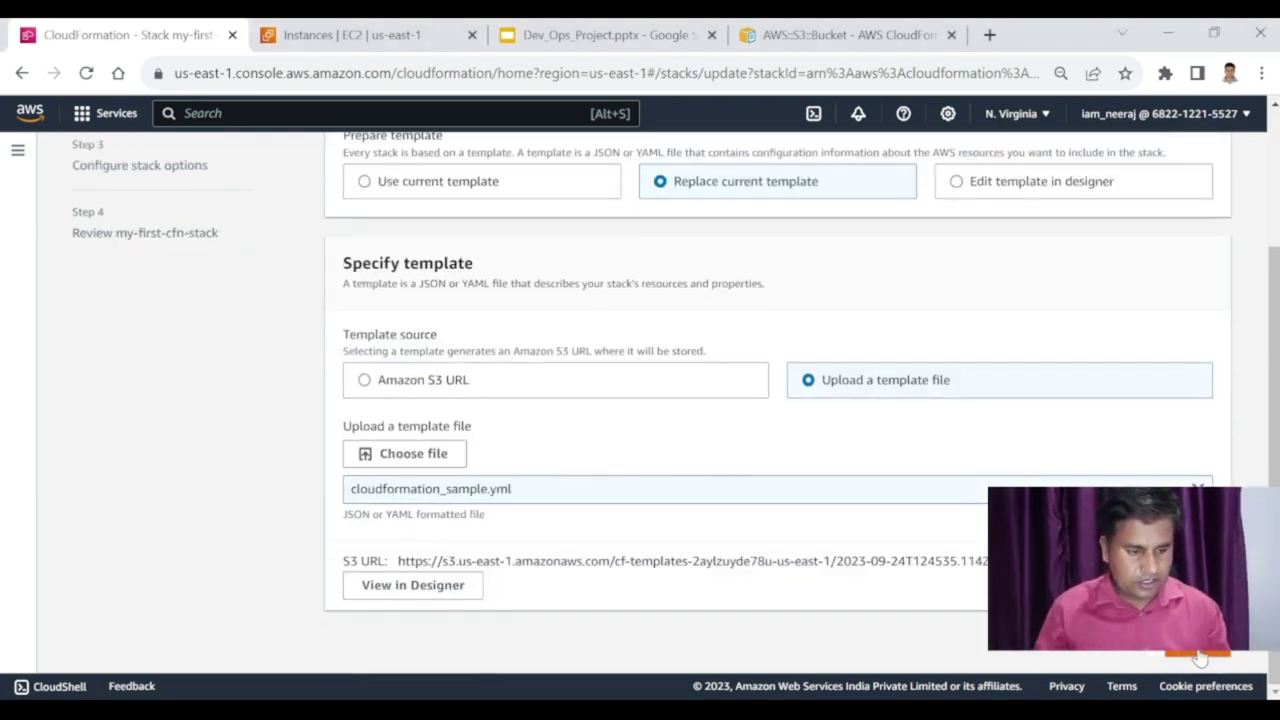
left_click(1200, 655)
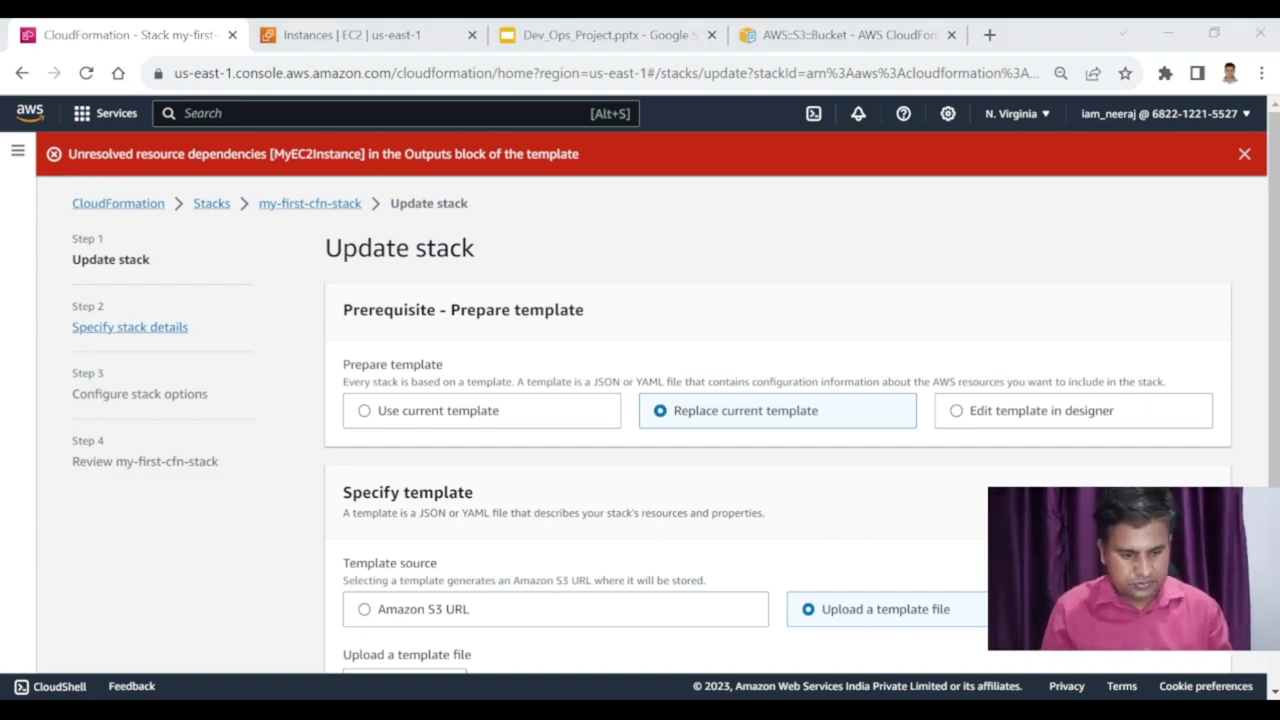
Step: Switch back to the template in the text editor and comment out the MyEC2InstanceId output, which references MyEC2Instance
key("alt+Tab")
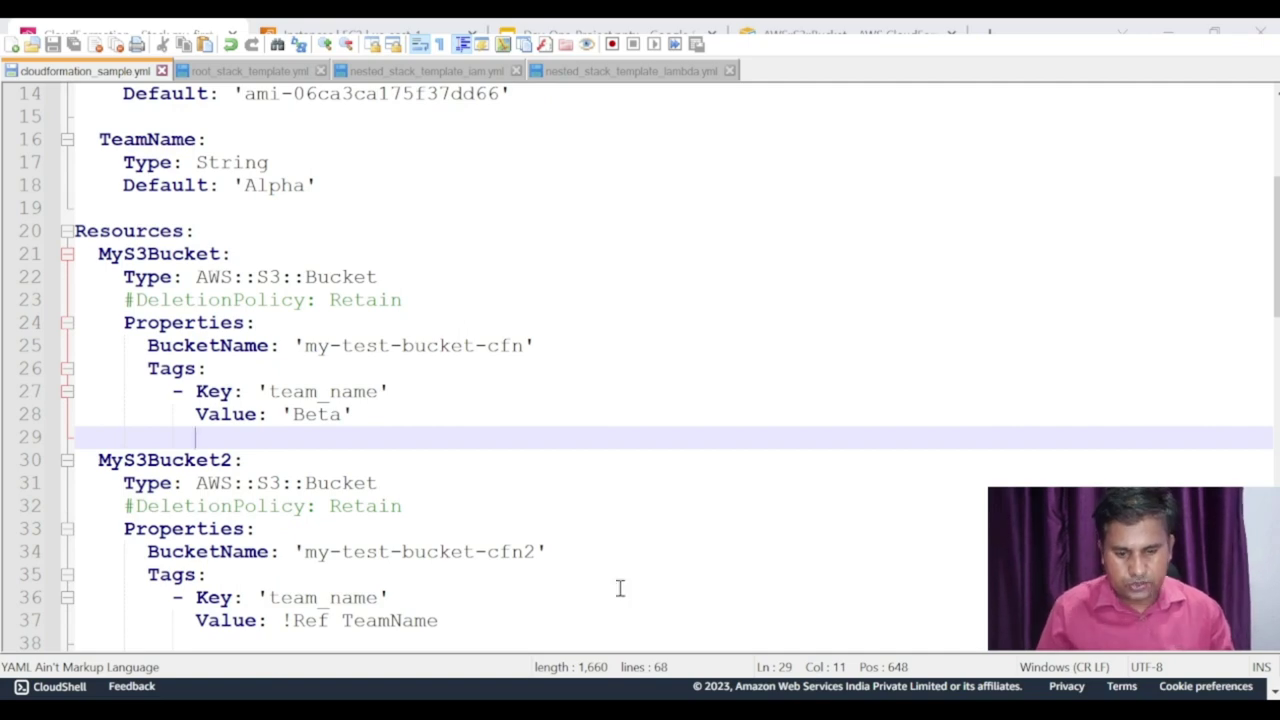
scroll(415, 414, "down", 13)
scroll(415, 414, "up", 1)
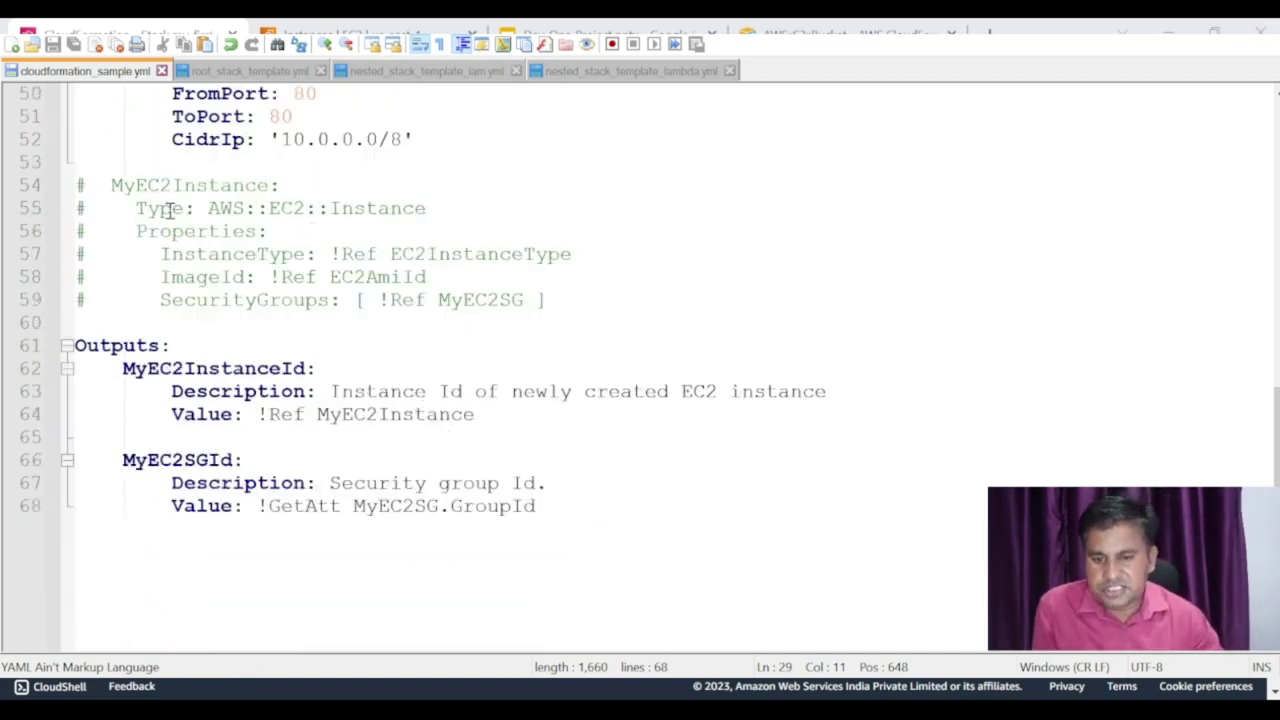
double_click(130, 185)
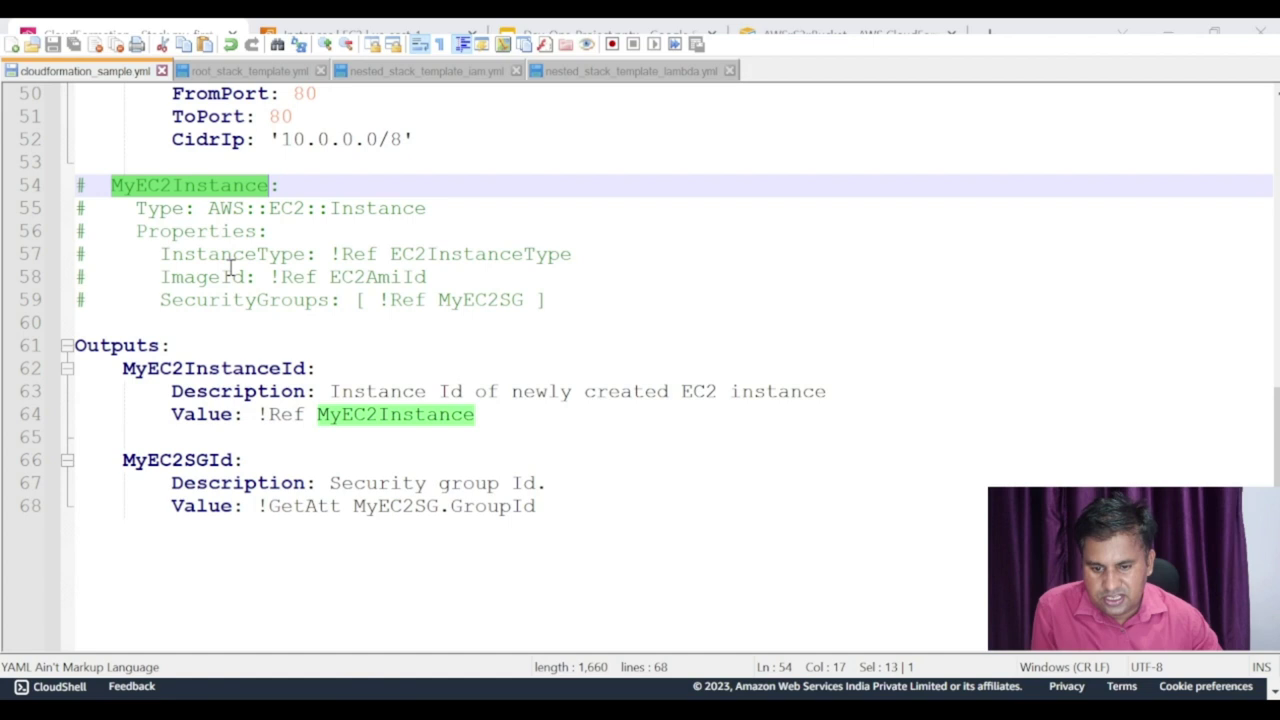
double_click(177, 368)
double_click(357, 414)
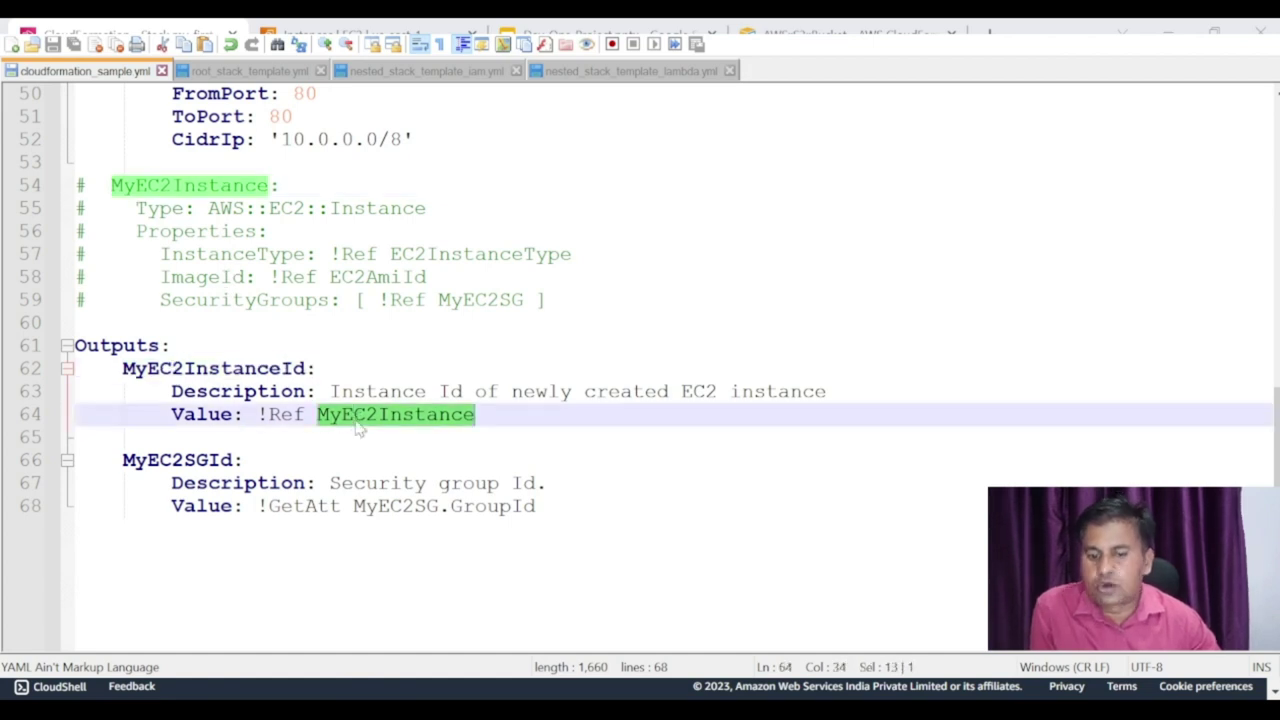
left_click(500, 414)
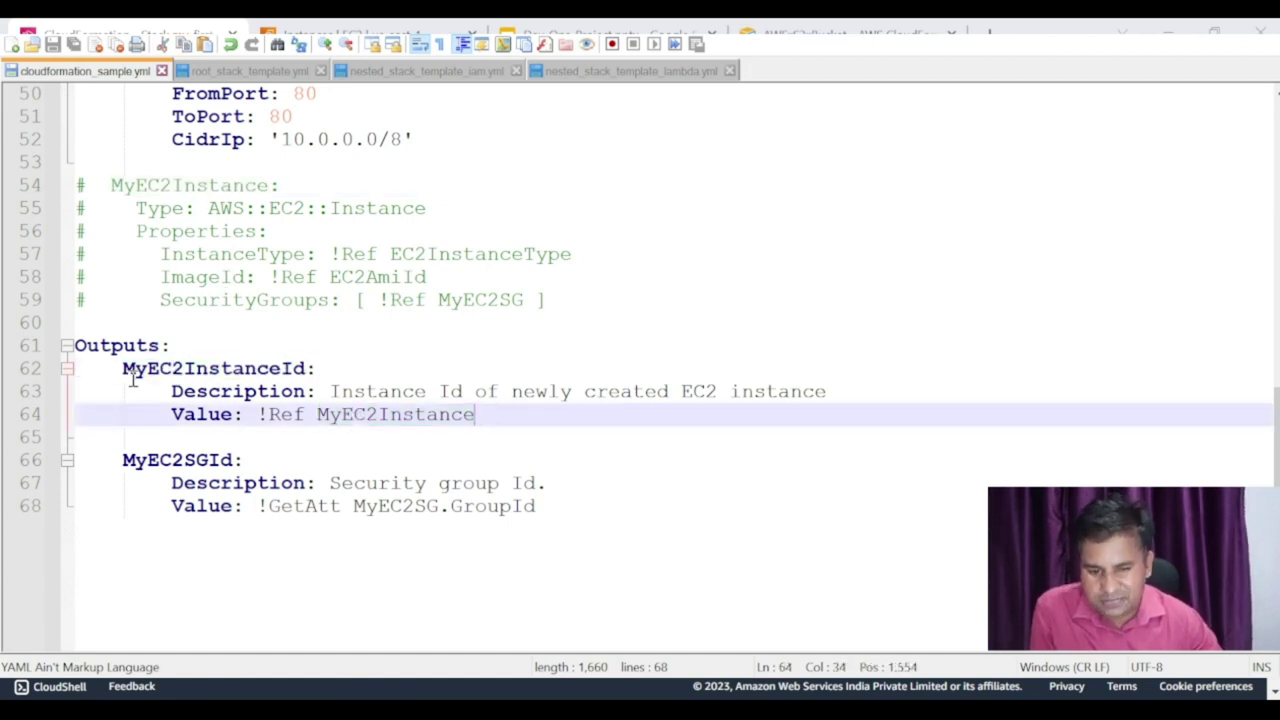
left_click(77, 369)
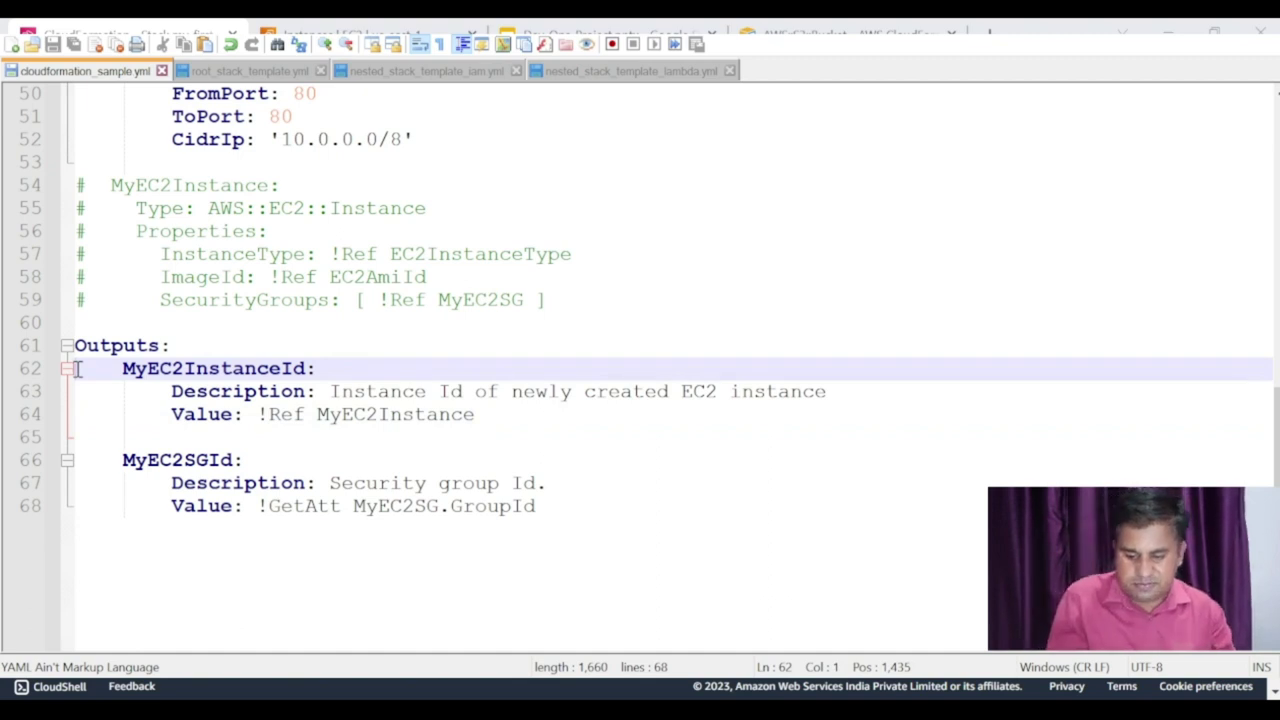
left_click_drag(77, 369, 77, 414)
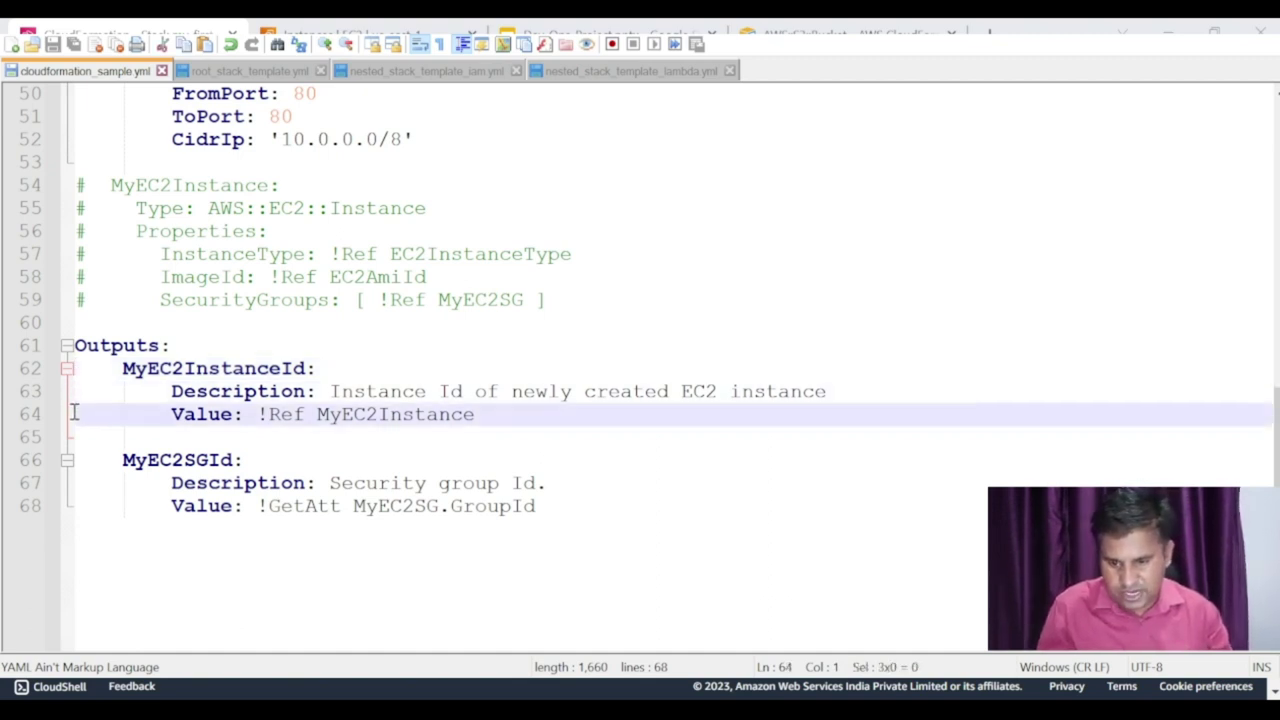
type("#")
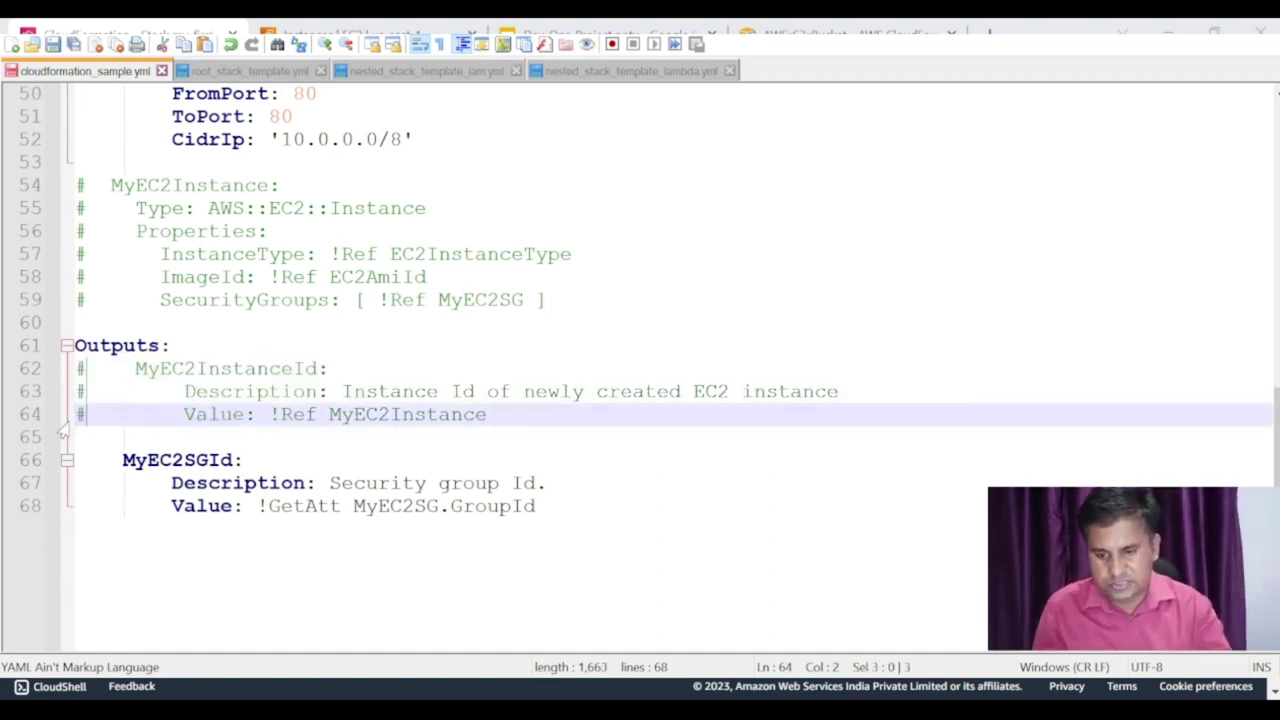
double_click(175, 459)
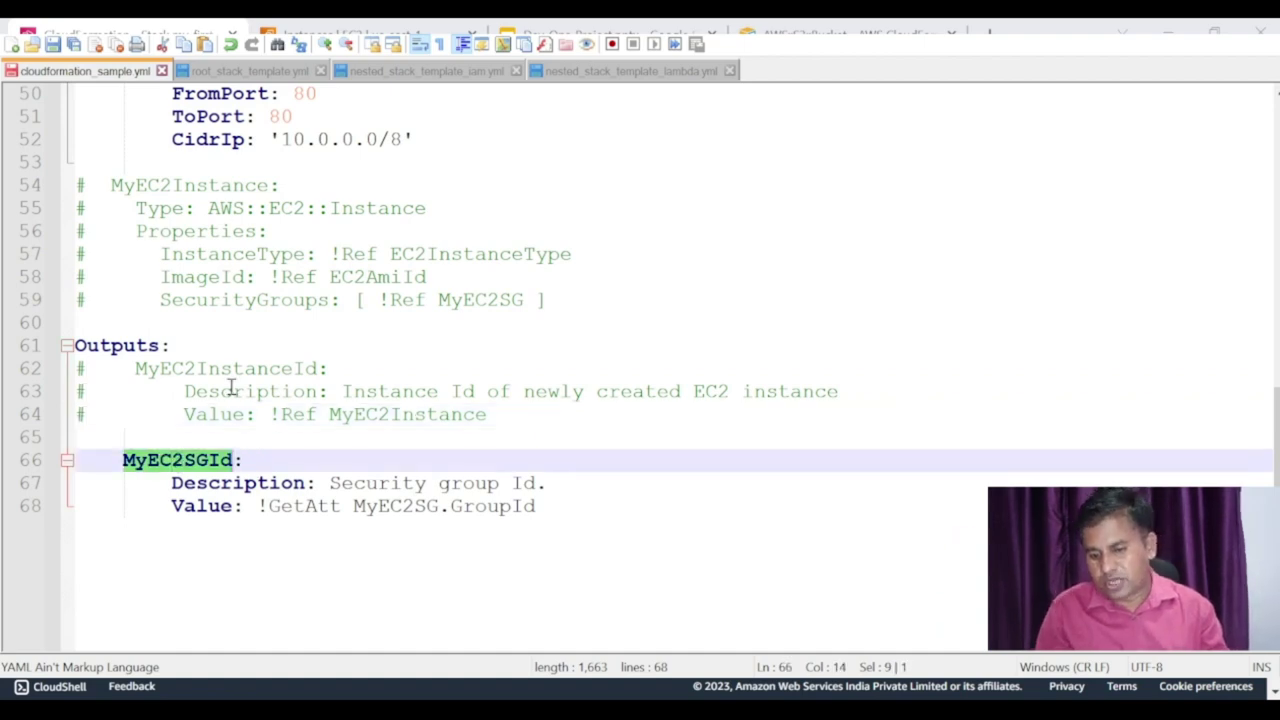
scroll(256, 240, "up", 5)
scroll(450, 323, "down", 11)
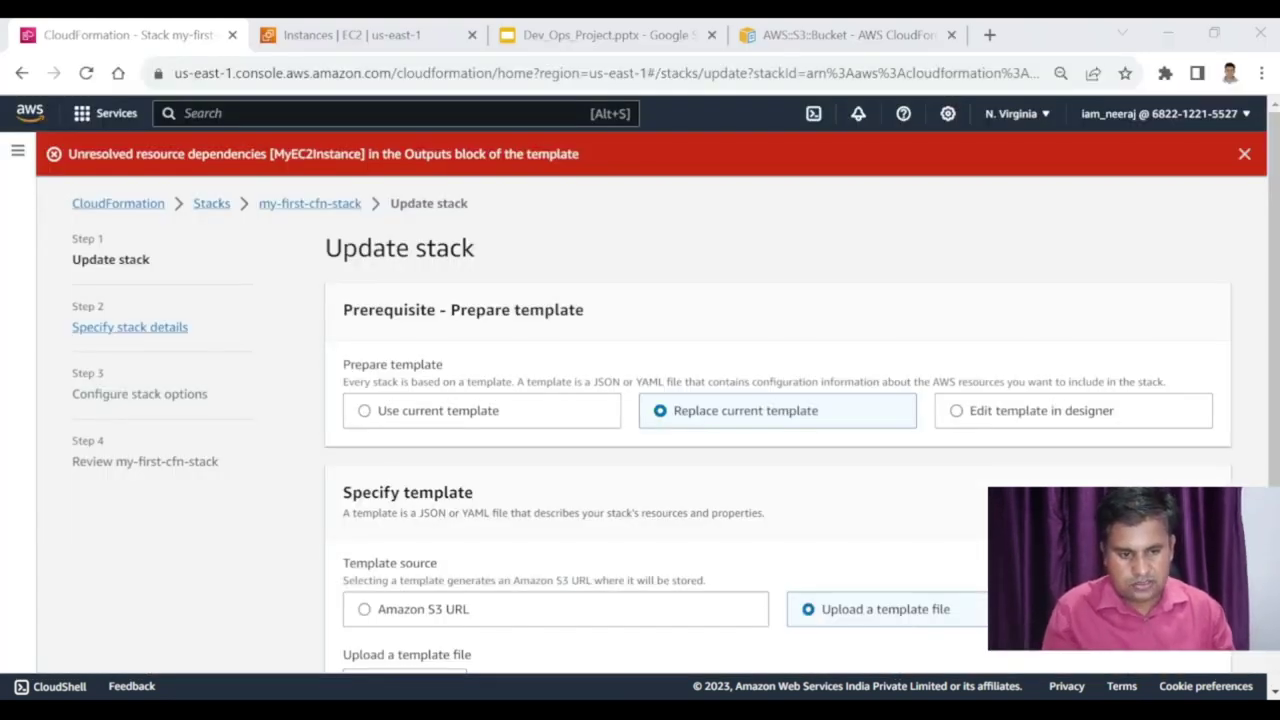
Step: Return to the CloudFormation console, upload the corrected cloudformation_sample.yml as the replacement template, and continue to the stack details
scroll(543, 662, "down", 2)
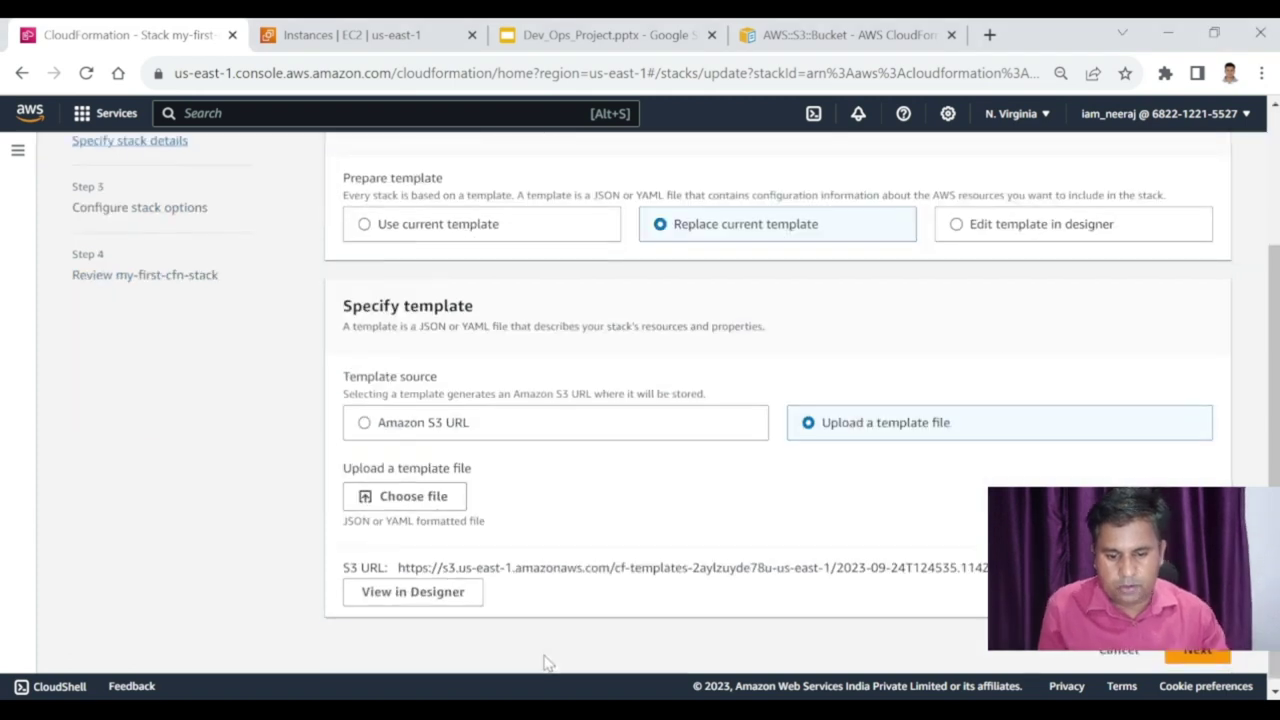
left_click(390, 498)
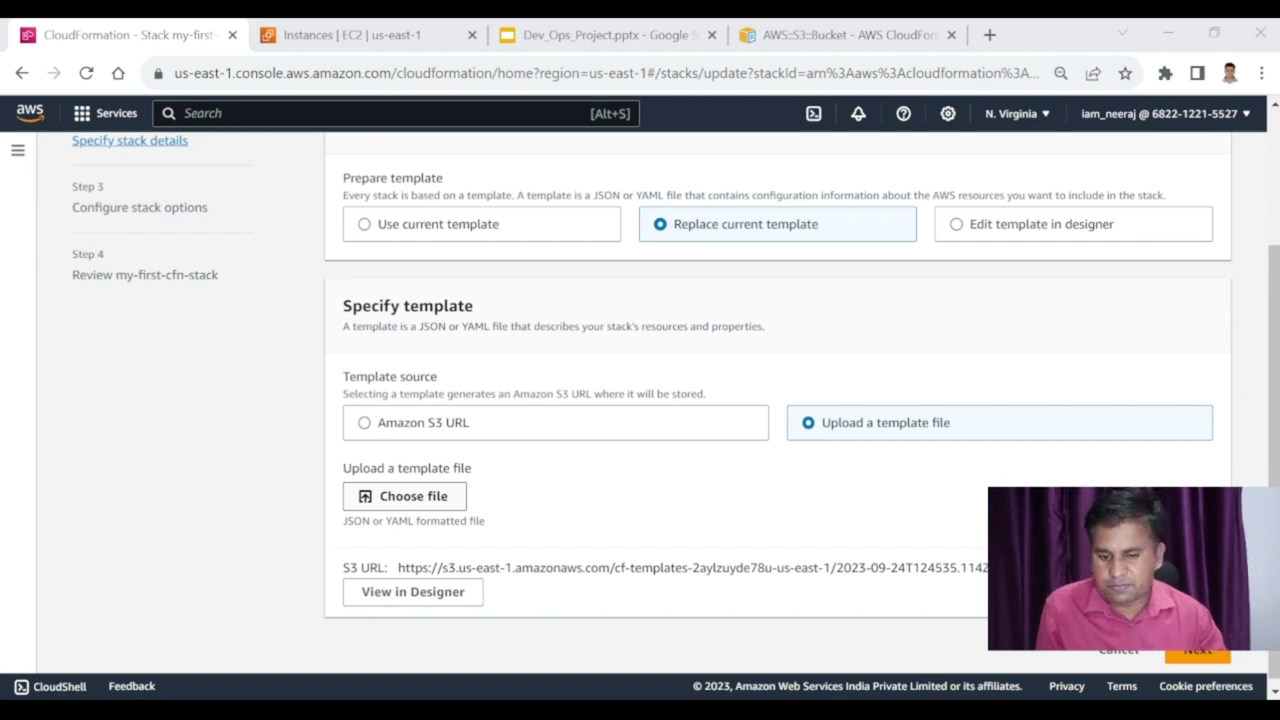
double_click(368, 500)
scroll(560, 478, "down", 1)
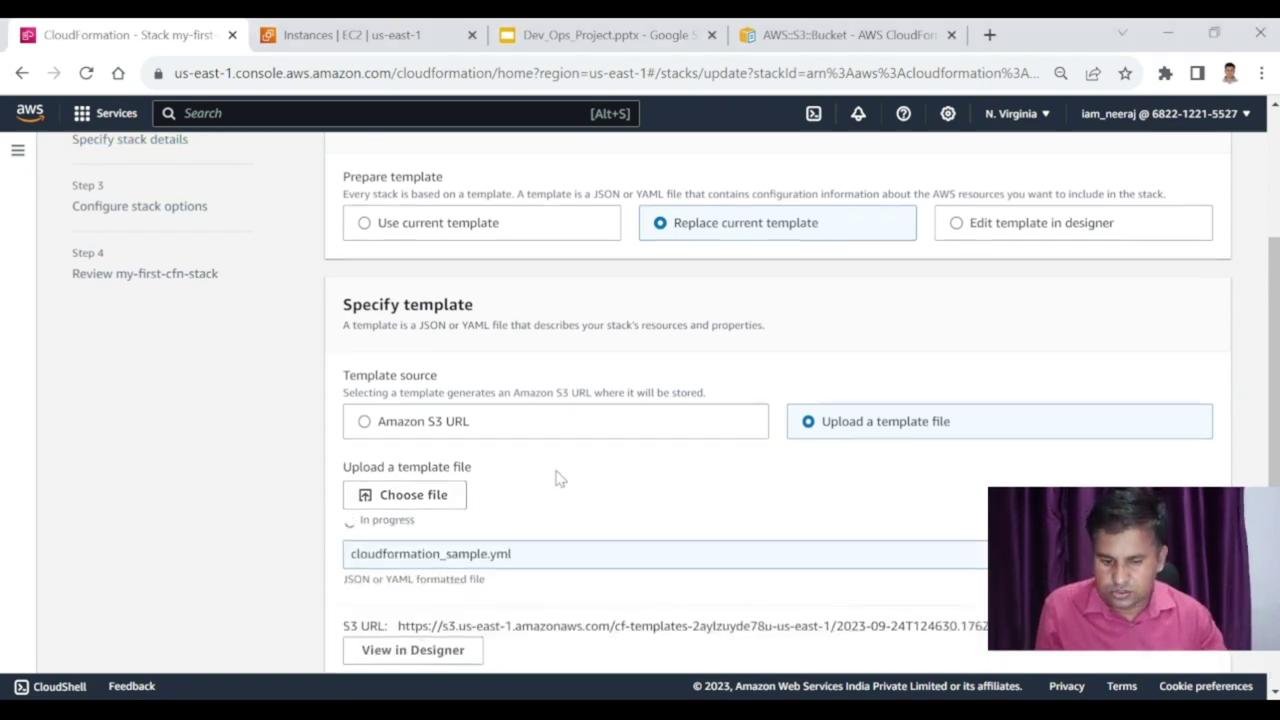
scroll(765, 520, "up", 2)
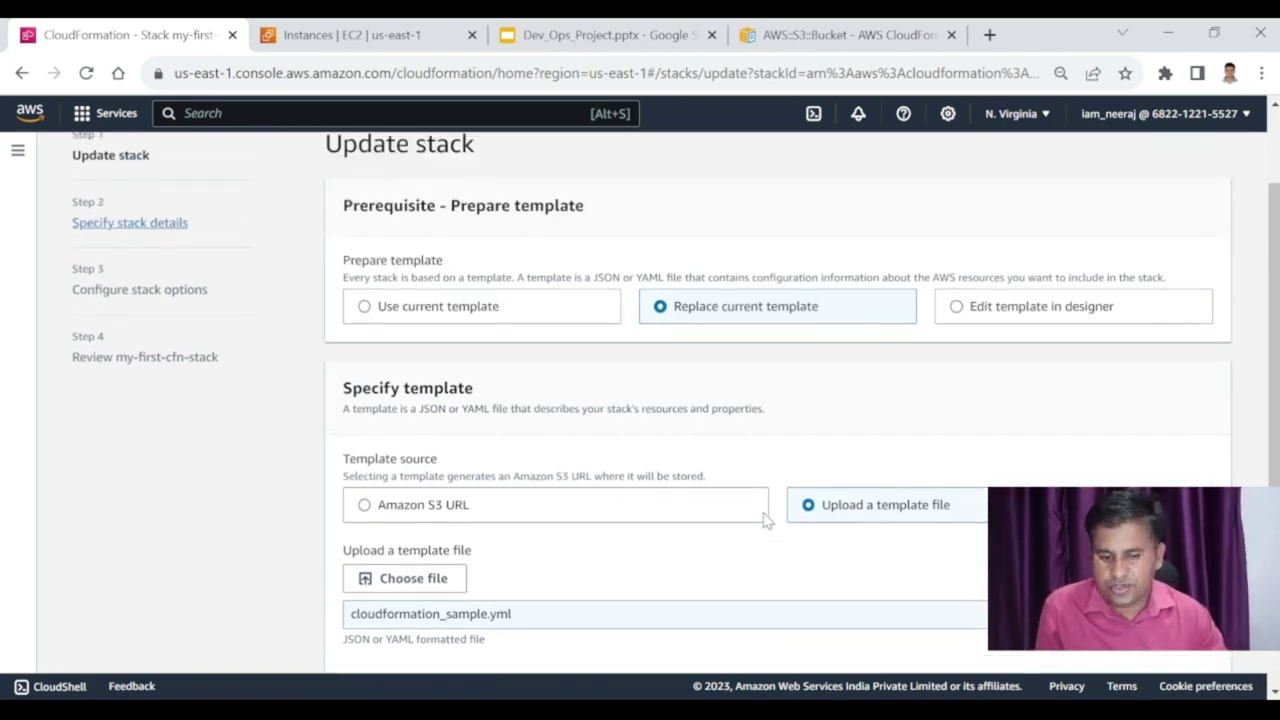
scroll(765, 520, "down", 2)
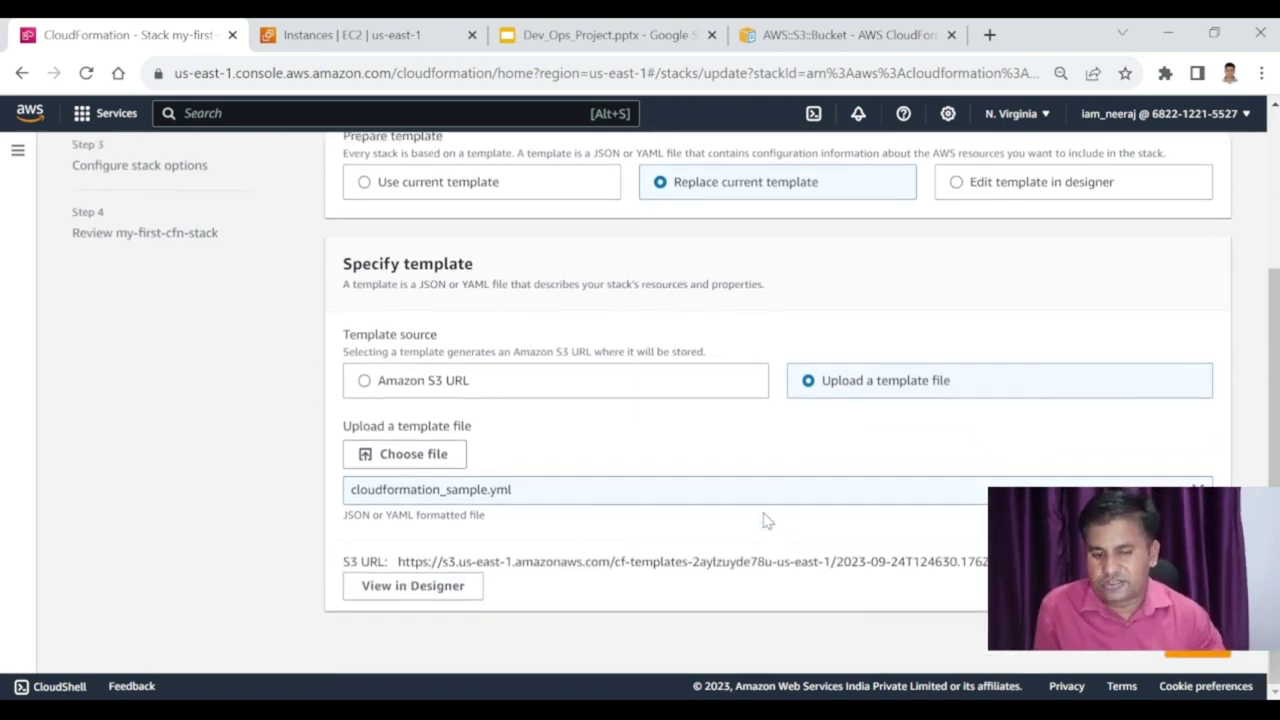
left_click(1196, 645)
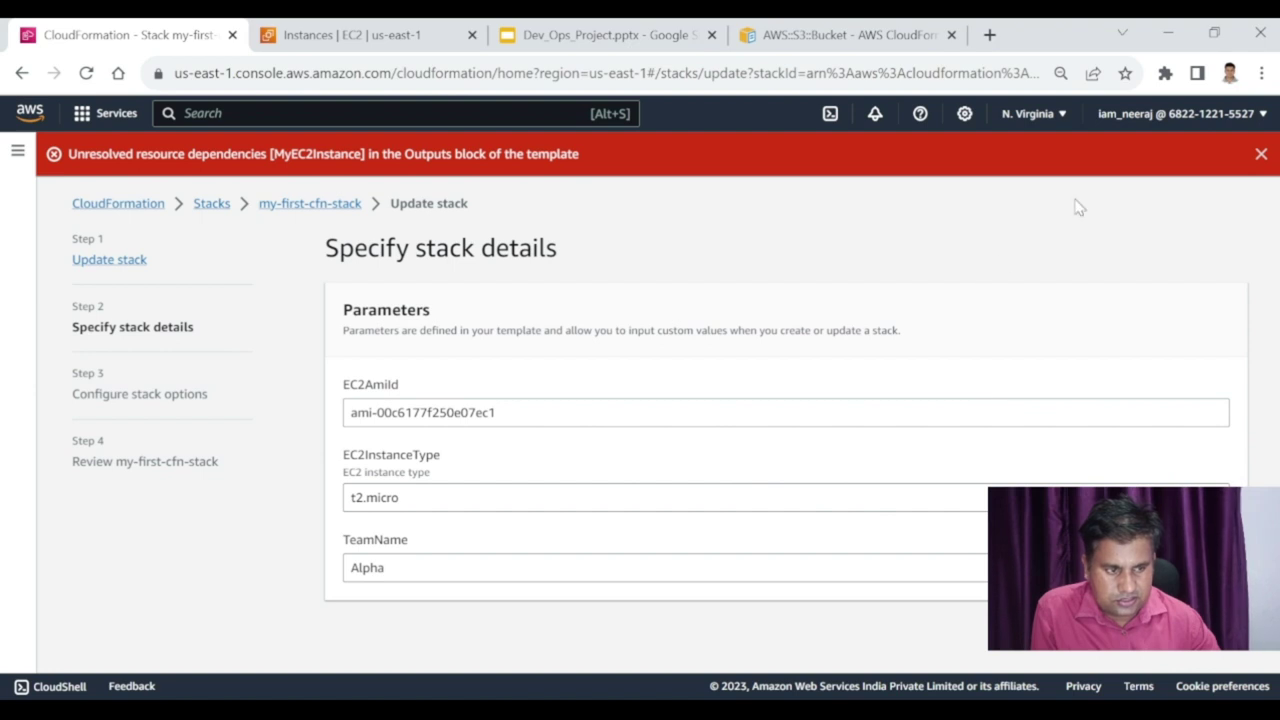
Step: Dismiss the old dependency error, keep the existing parameters and default stack options, and proceed to the review of my-first-cfn-stack
left_click(1262, 155)
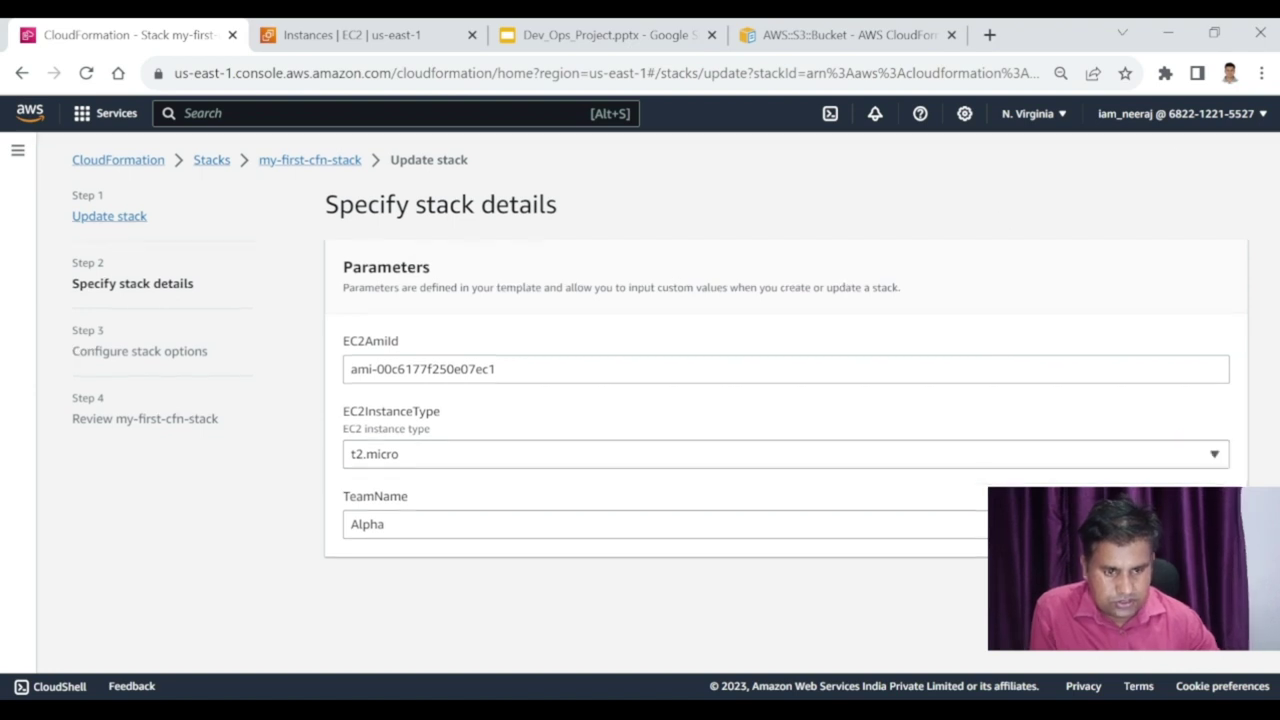
left_click(1212, 590)
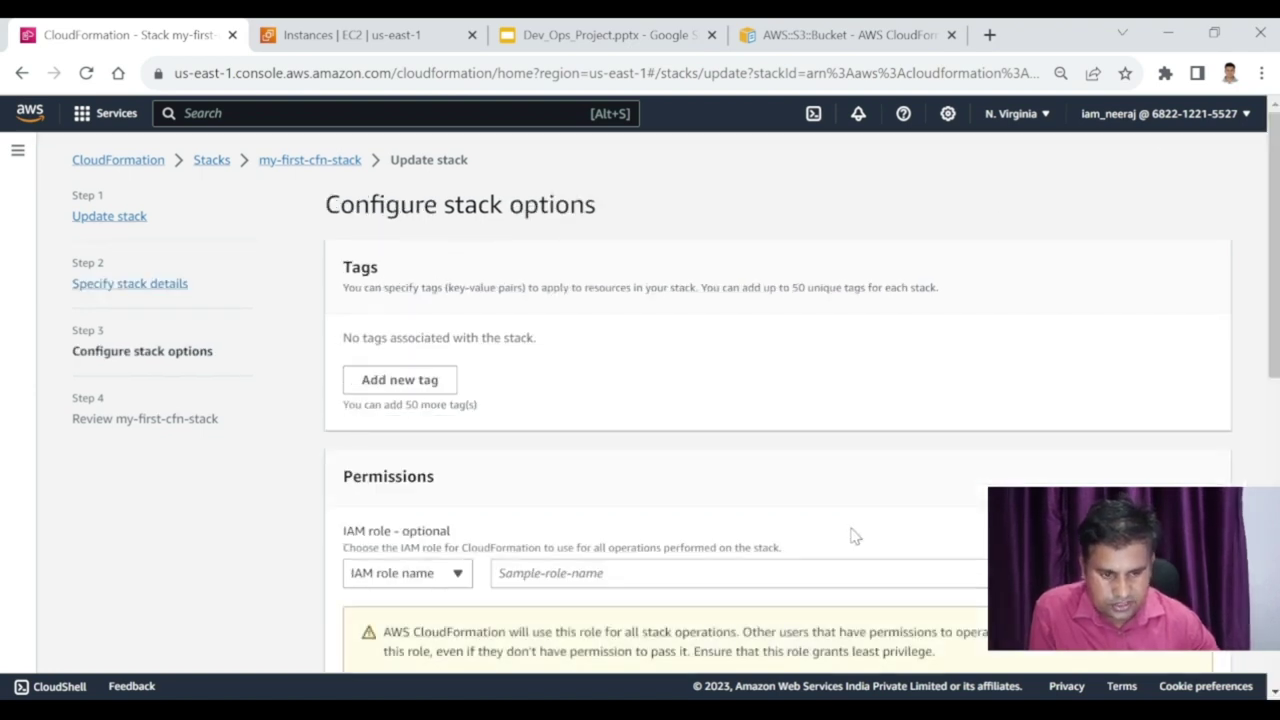
scroll(623, 460, "down", 8)
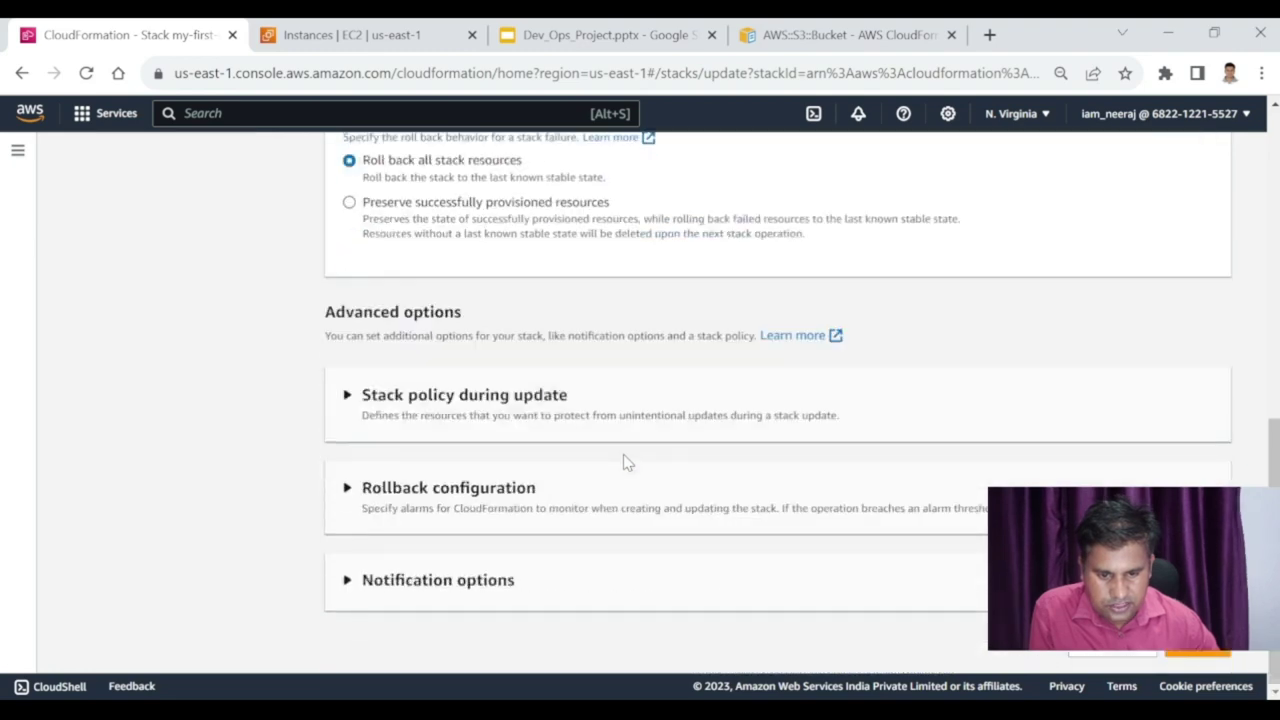
left_click(1197, 652)
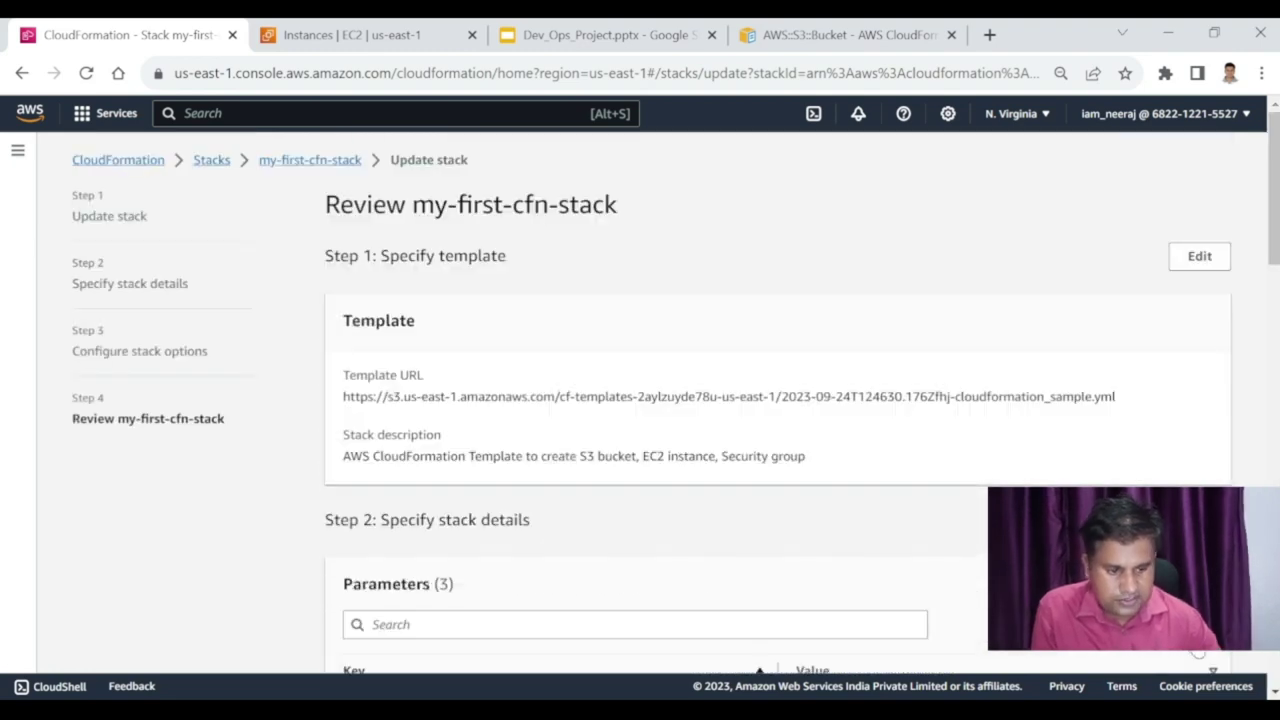
Step: Examine the change set preview, checking the action planned for MyEC2Instance, MyS3Bucket2 and MyS3Bucket
scroll(810, 523, "down", 15)
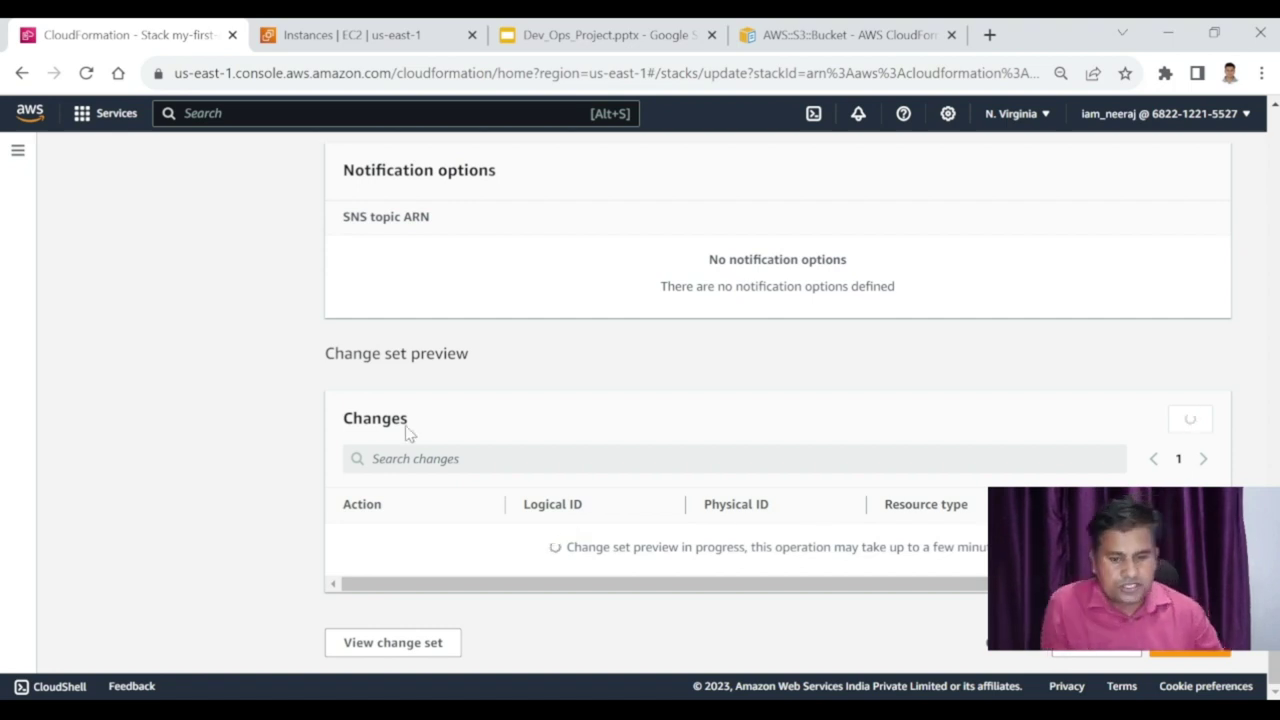
double_click(374, 418)
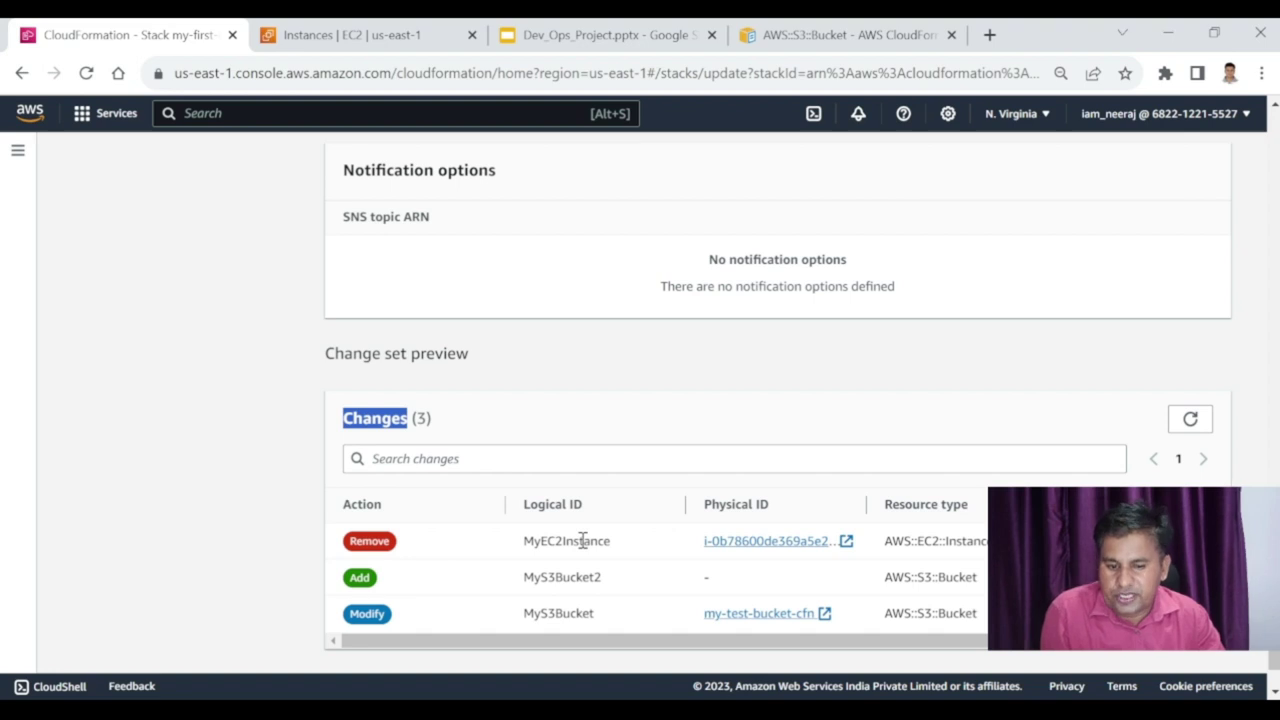
double_click(364, 541)
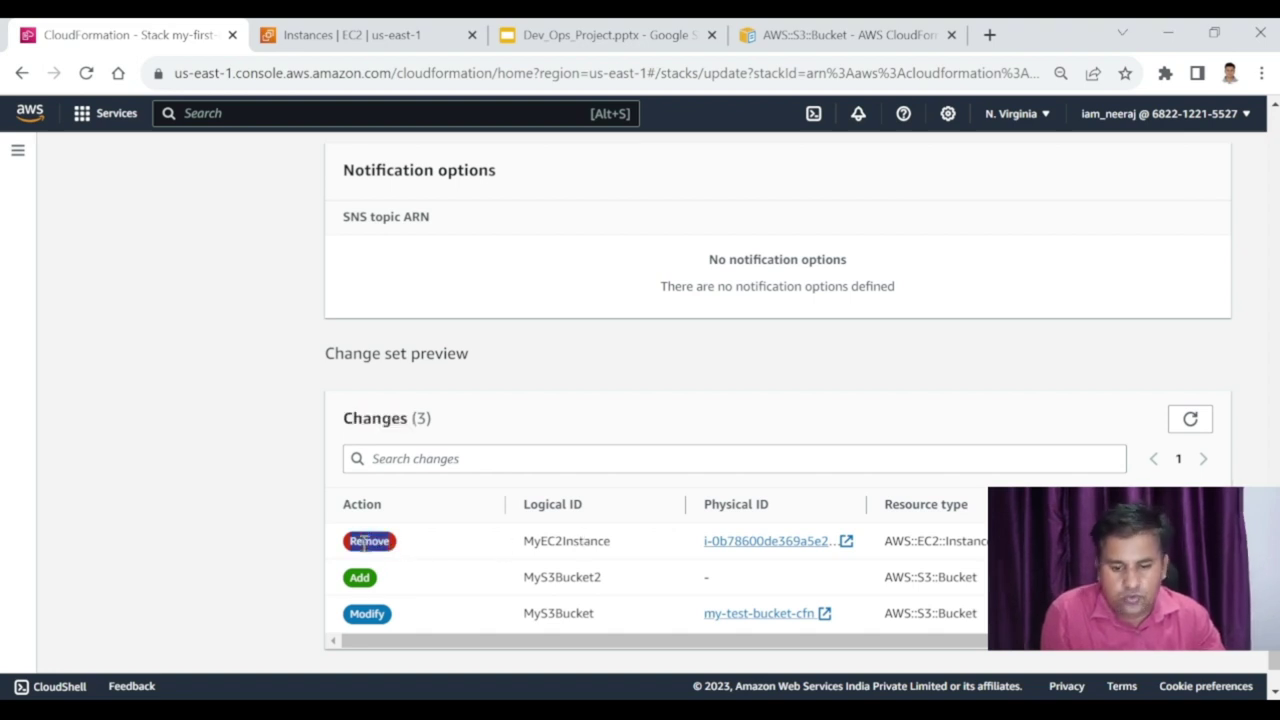
left_click(528, 548)
left_click_drag(528, 548, 606, 540)
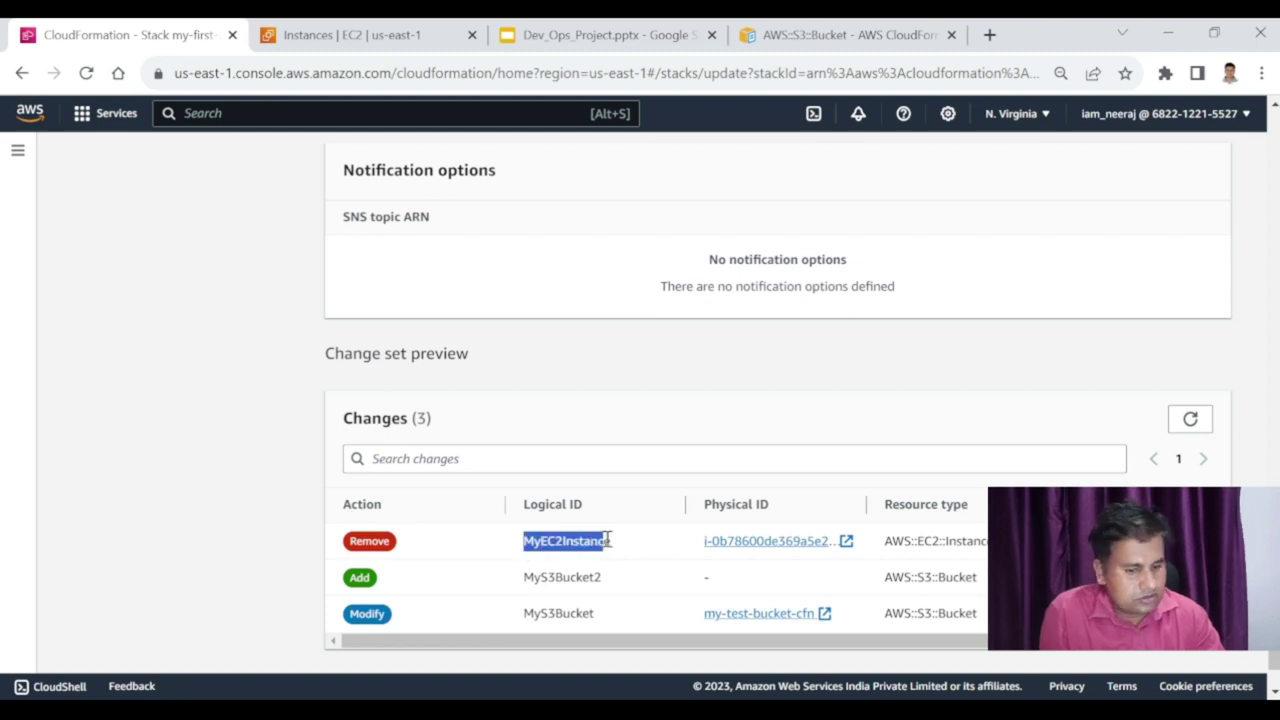
left_click(638, 548)
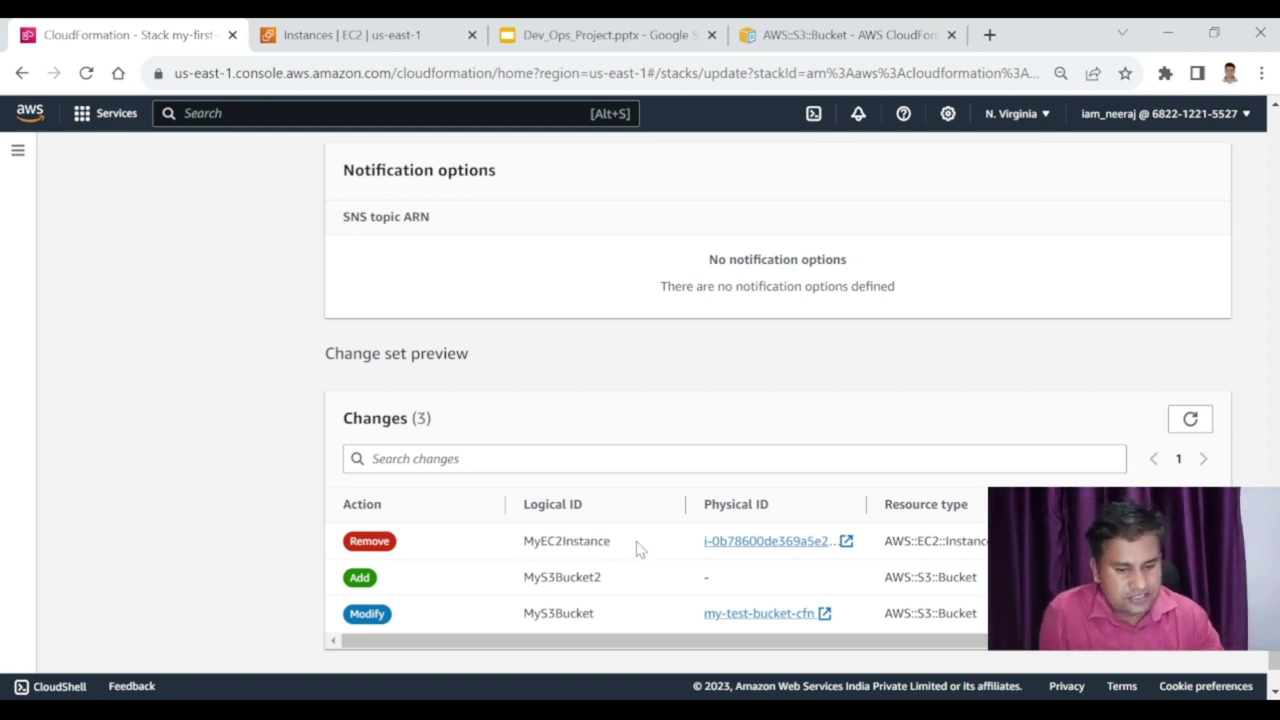
double_click(566, 577)
left_click(360, 578)
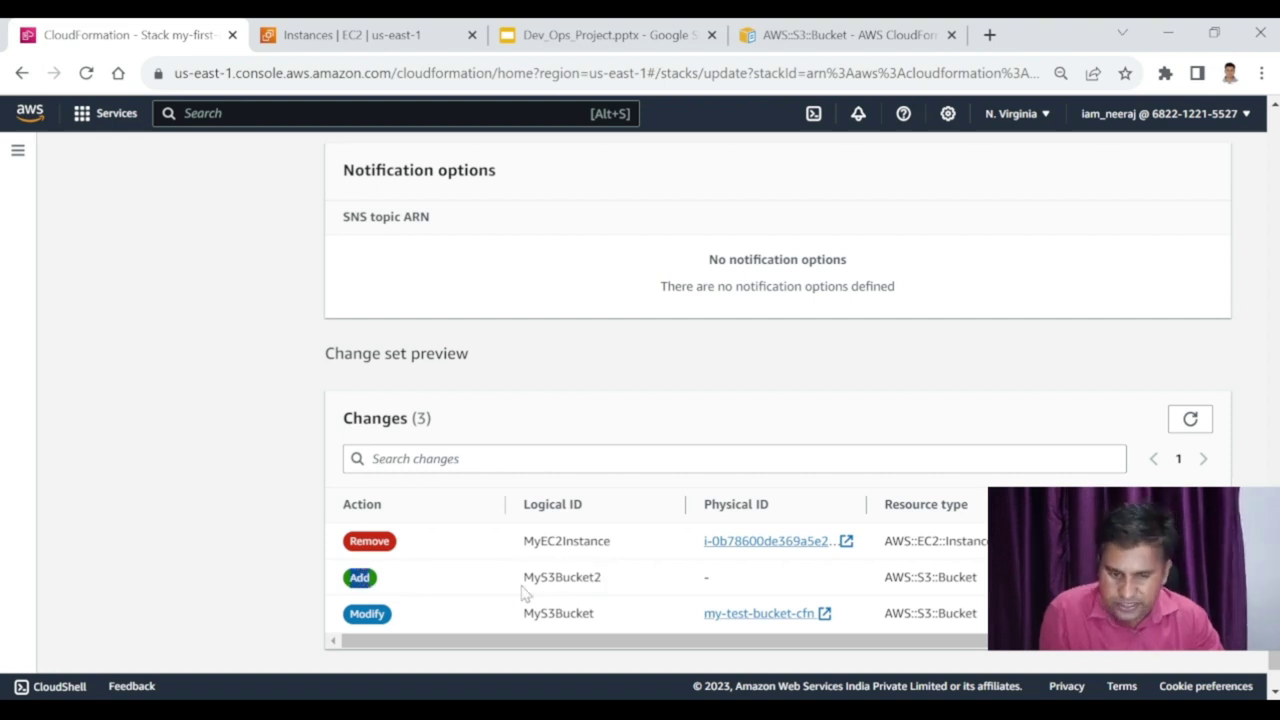
double_click(564, 612)
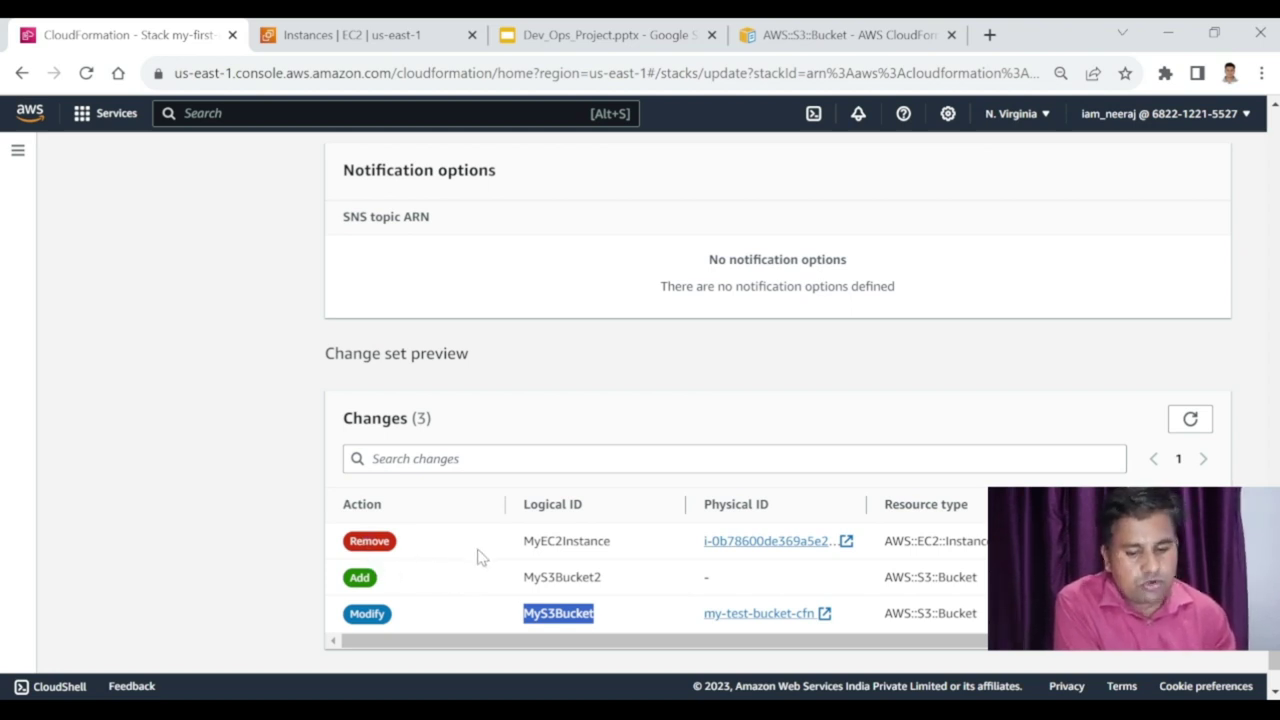
double_click(578, 578)
double_click(545, 605)
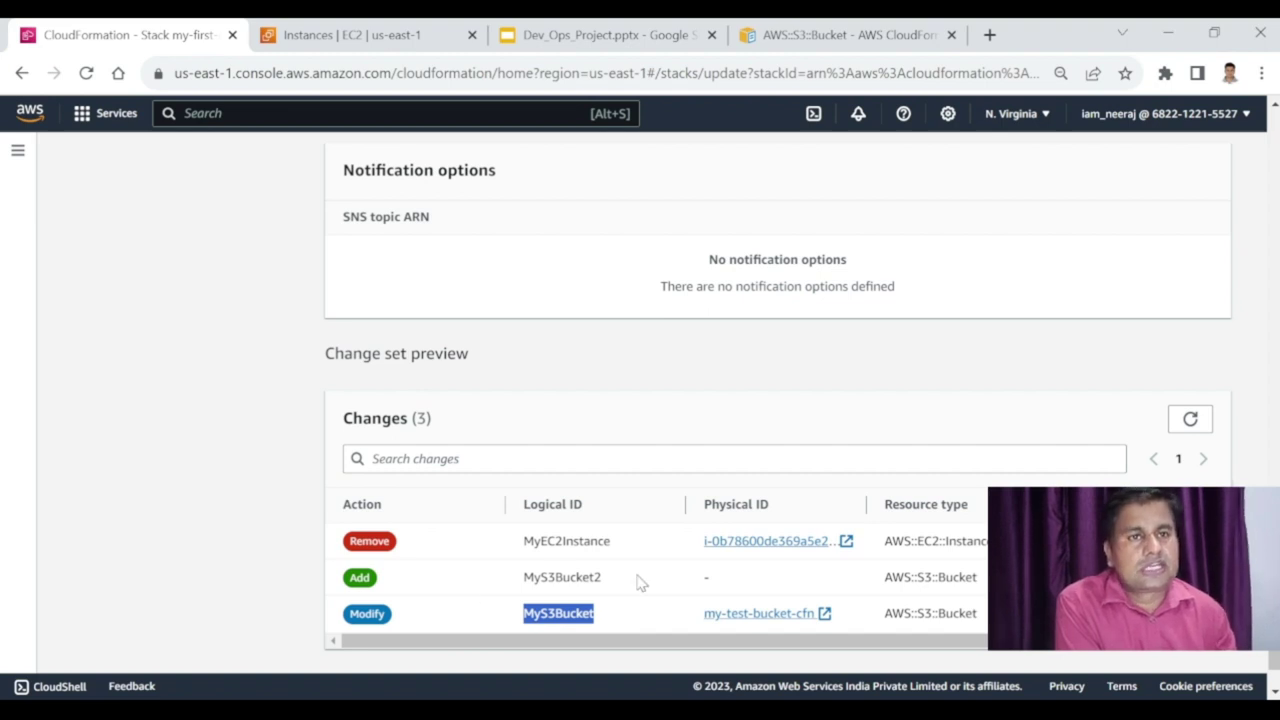
Step: Submit the update of my-first-cfn-stack and widen the stack details area showing its events
scroll(640, 583, "down", 1)
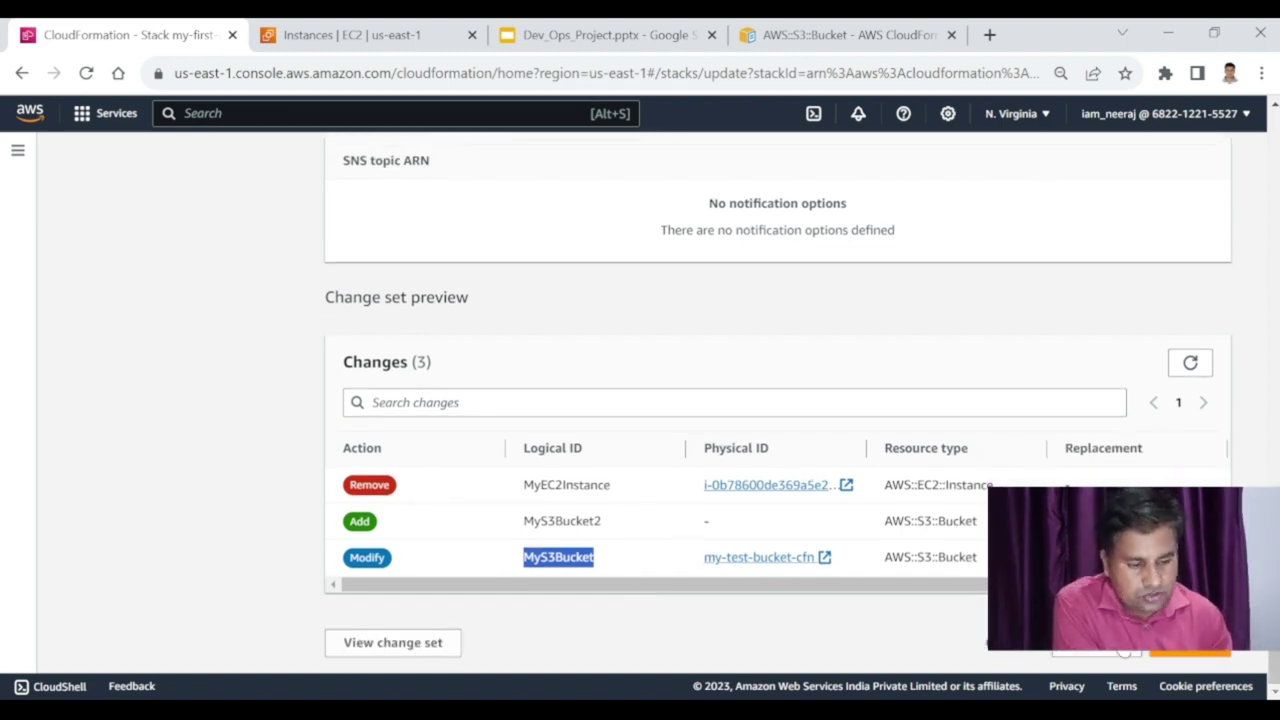
left_click(1190, 655)
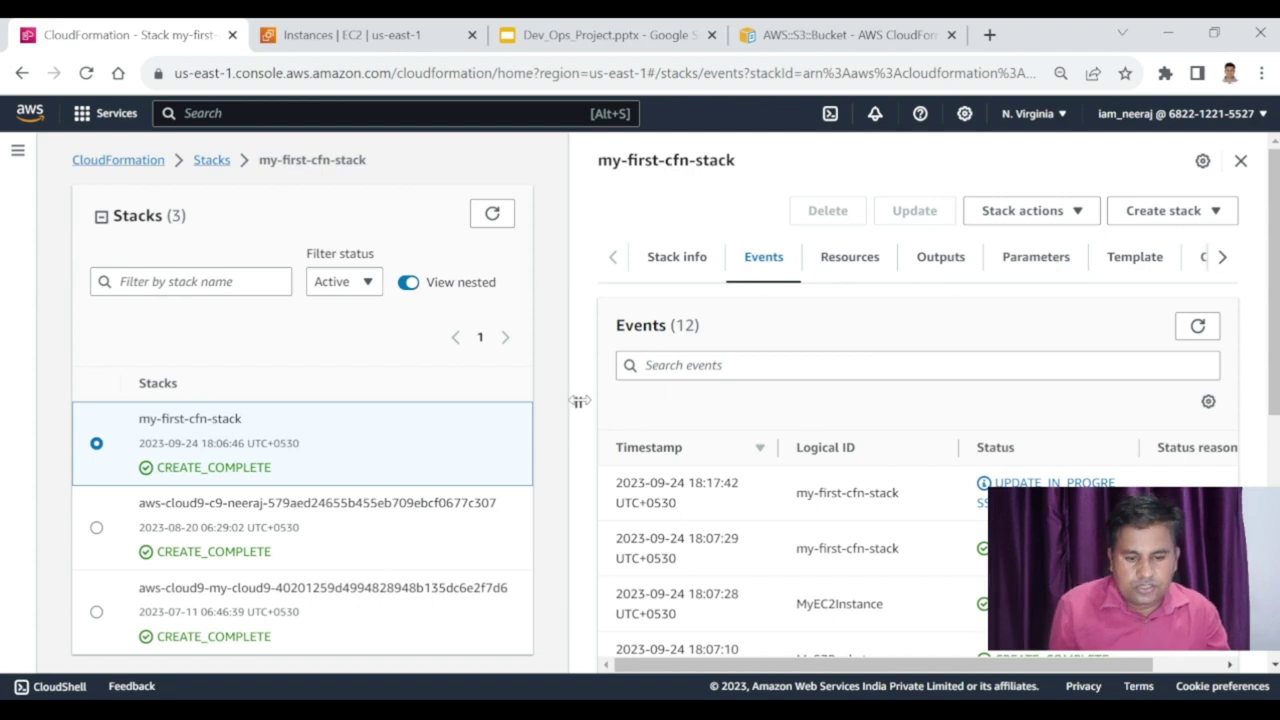
left_click_drag(578, 401, 434, 401)
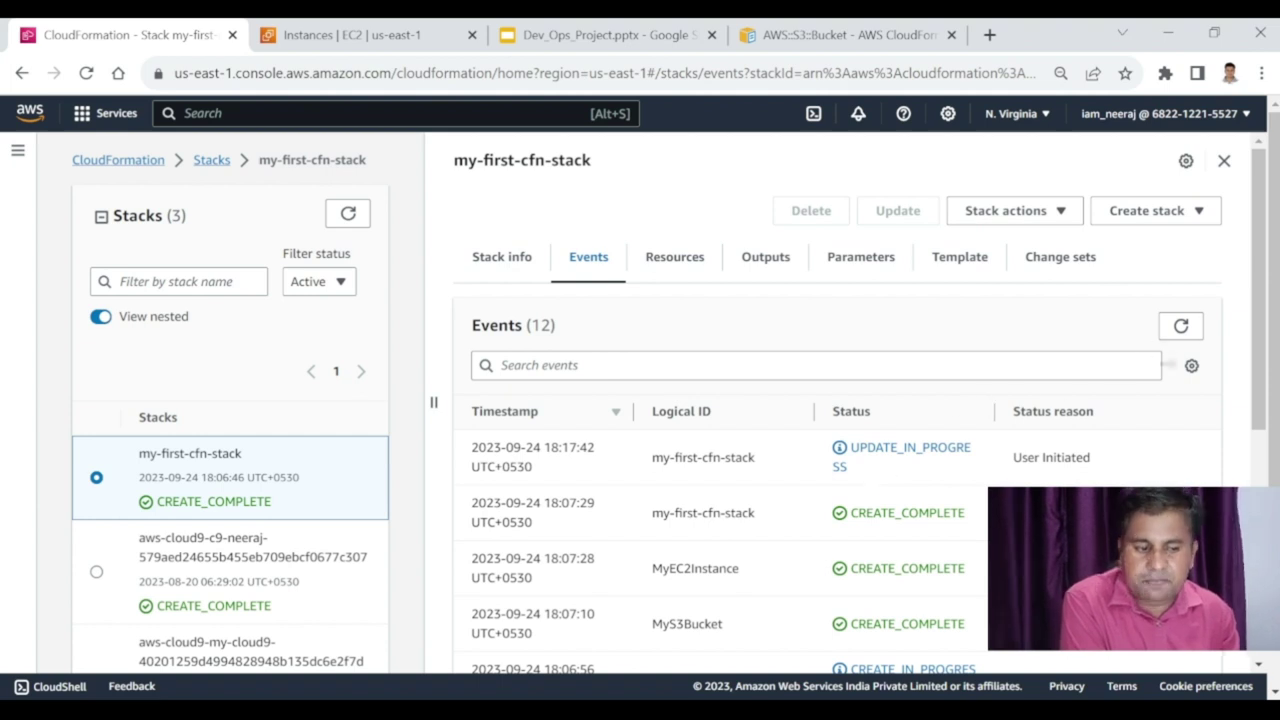
Step: Refresh the events of my-first-cfn-stack and examine the status entries for MyS3Bucket and MyS3Bucket2
left_click(1181, 327)
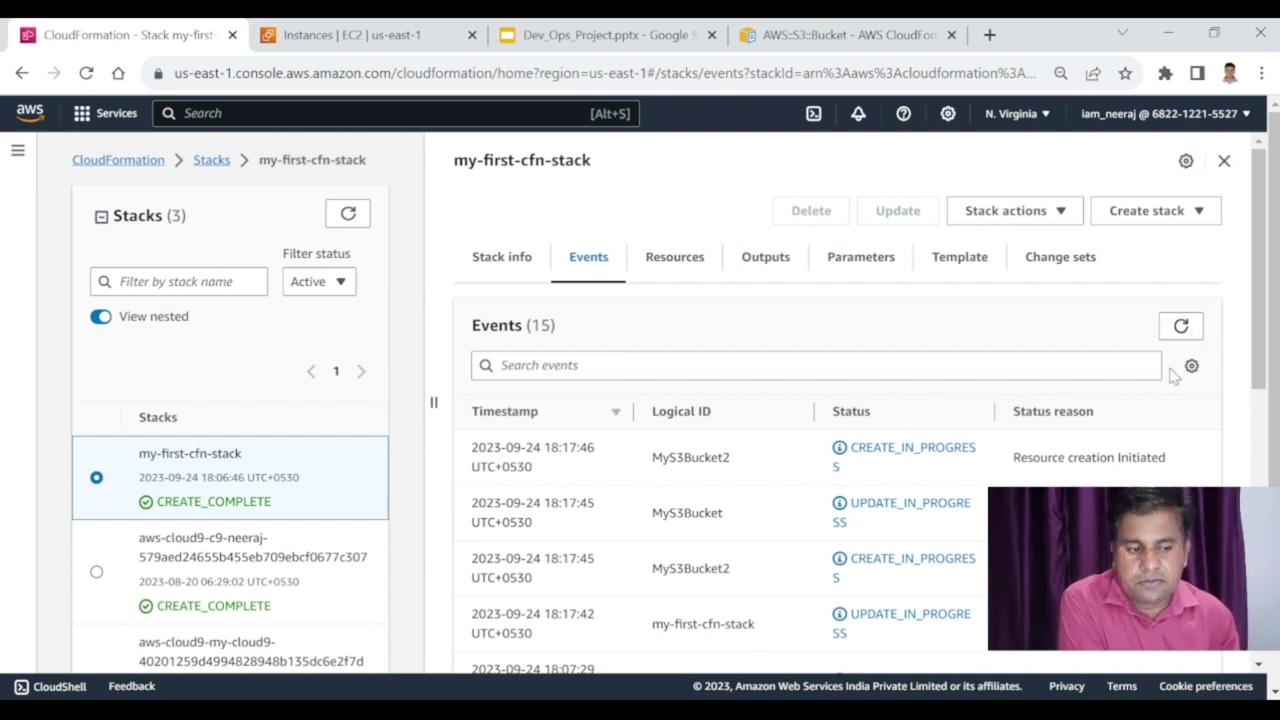
scroll(860, 405, "down", 2)
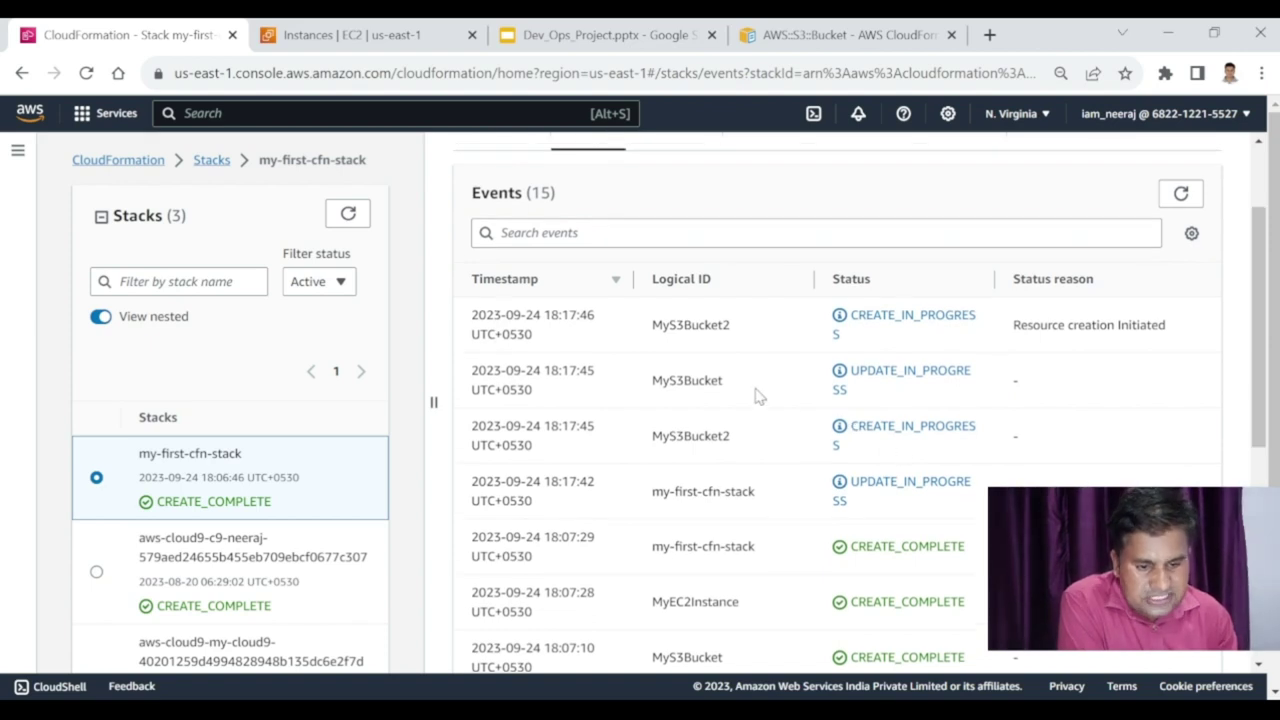
double_click(694, 377)
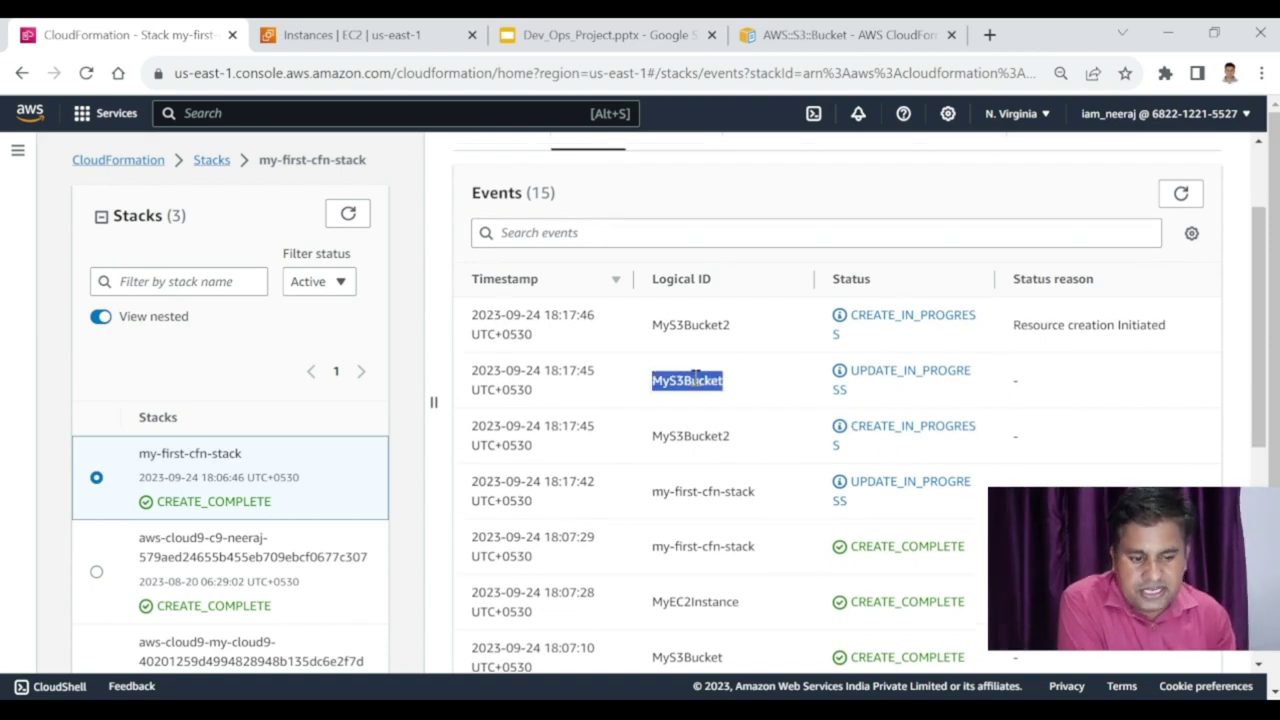
double_click(852, 380)
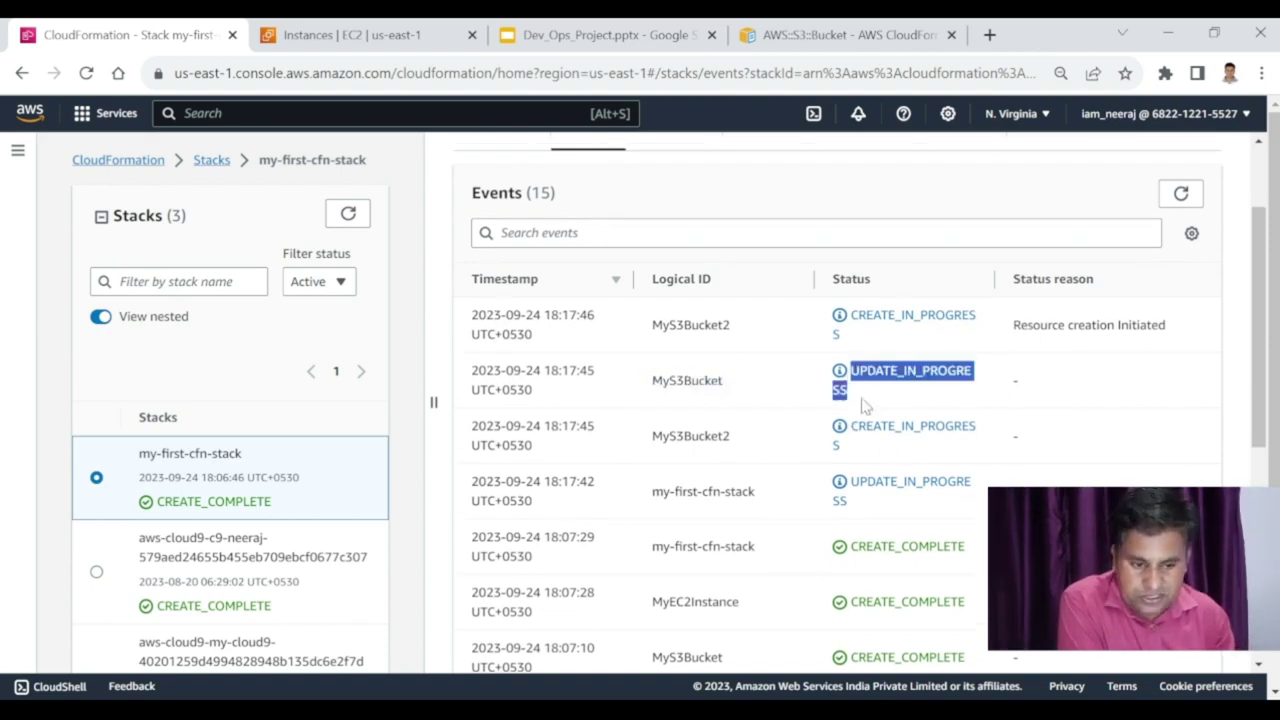
double_click(691, 325)
left_click(858, 316)
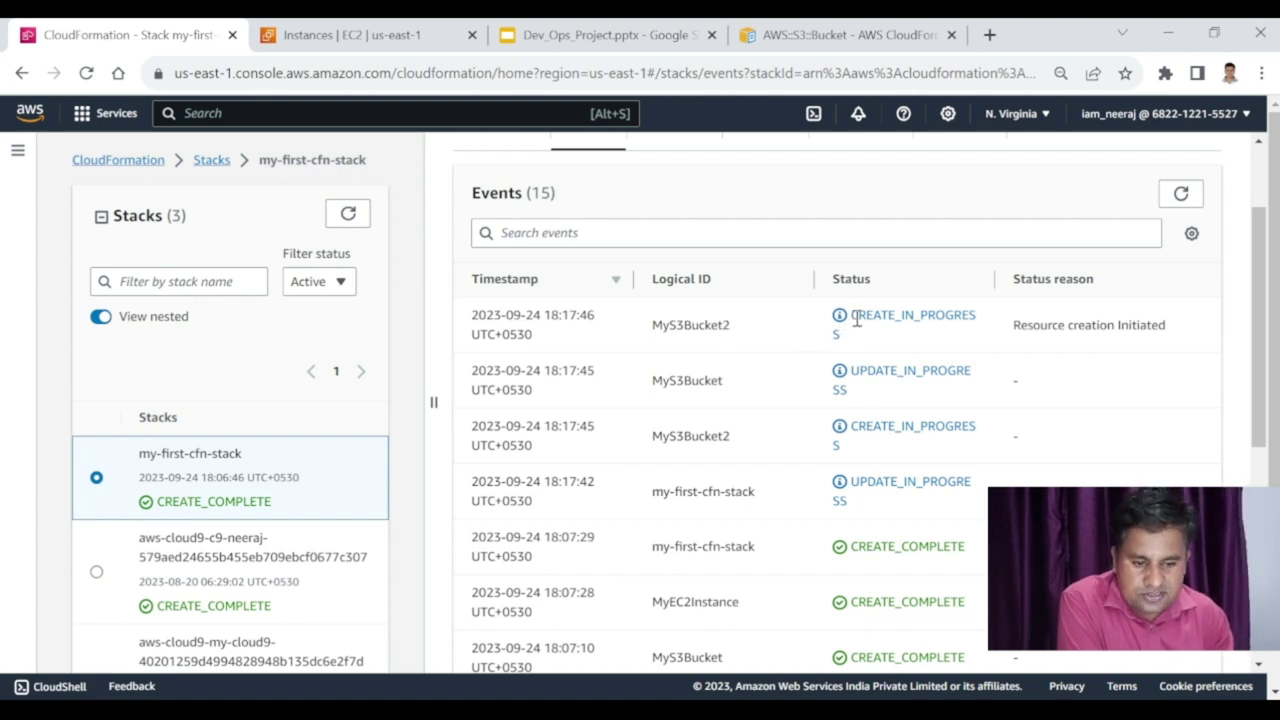
scroll(735, 410, "up", 1)
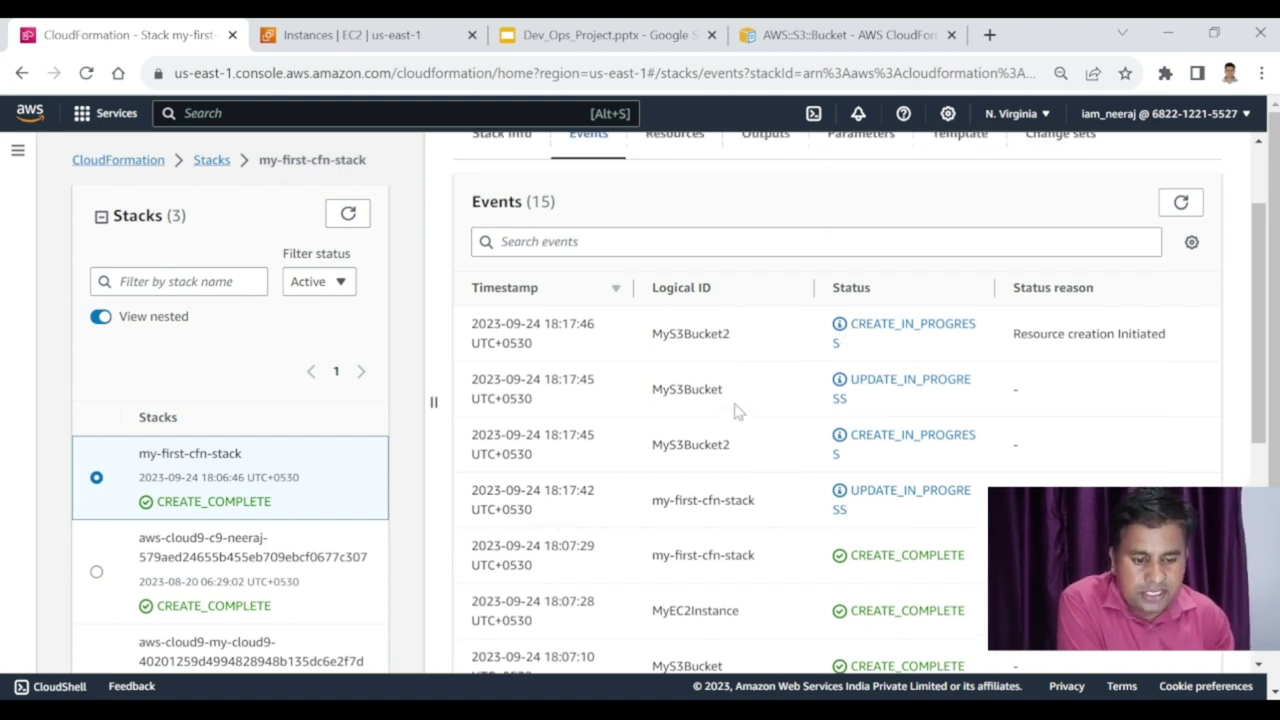
scroll(745, 452, "down", 5)
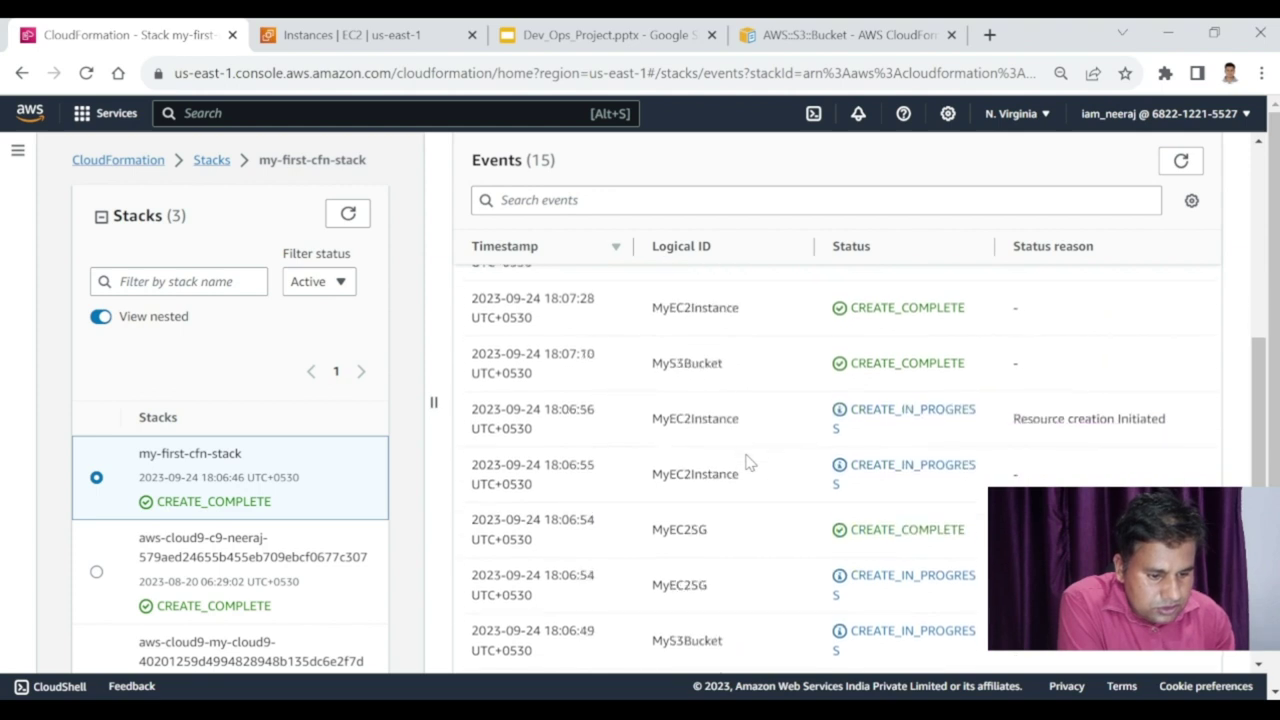
scroll(747, 460, "up", 5)
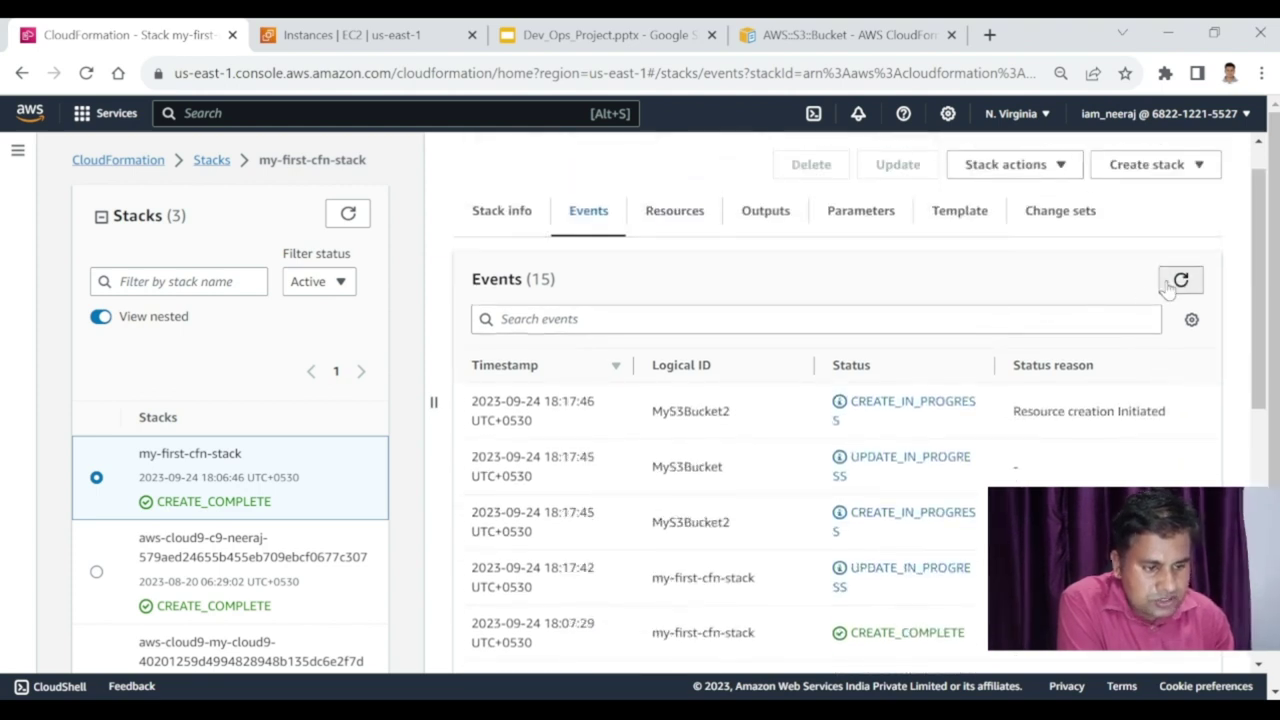
Step: Refresh the stack events again and check the latest status of MyEC2Instance
left_click(1178, 281)
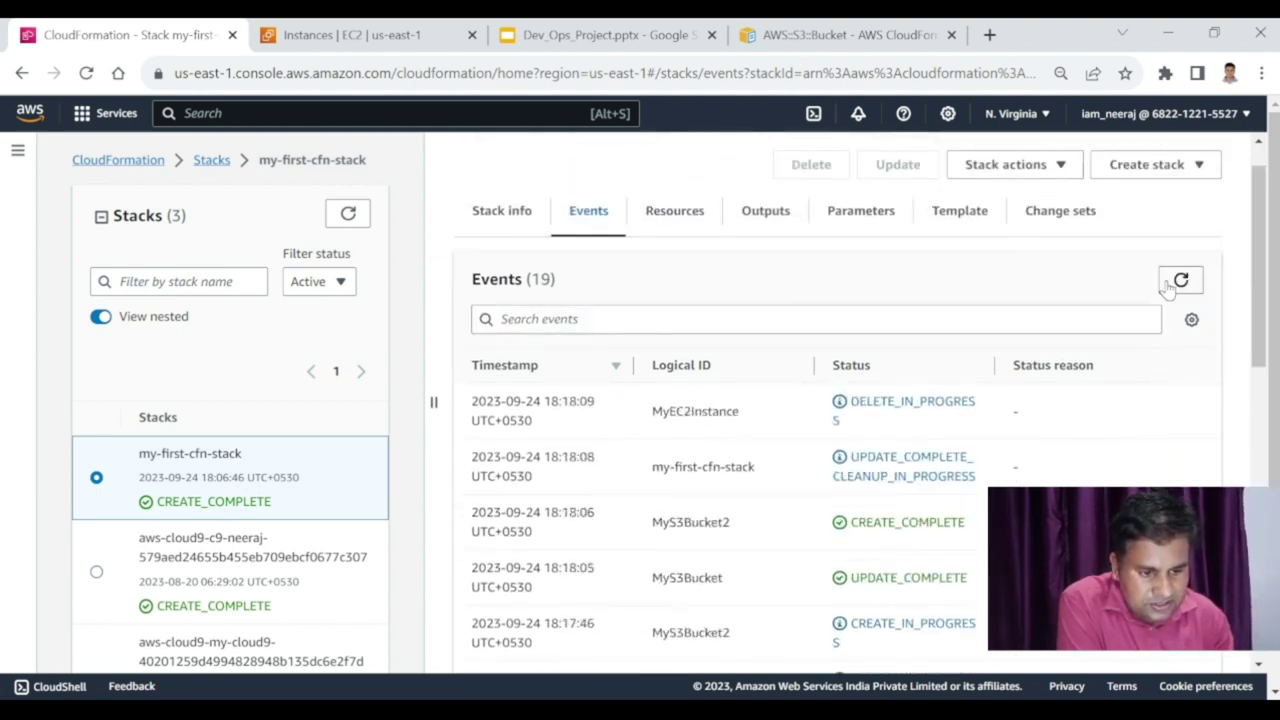
double_click(700, 411)
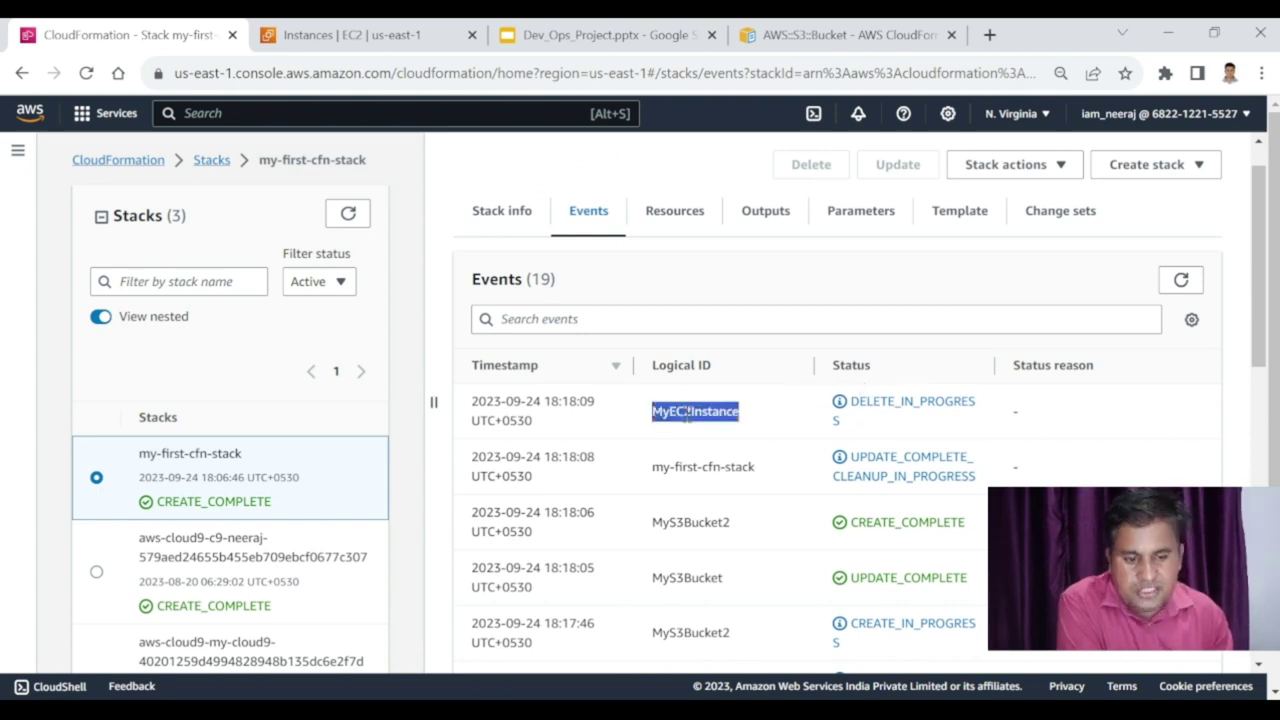
double_click(855, 416)
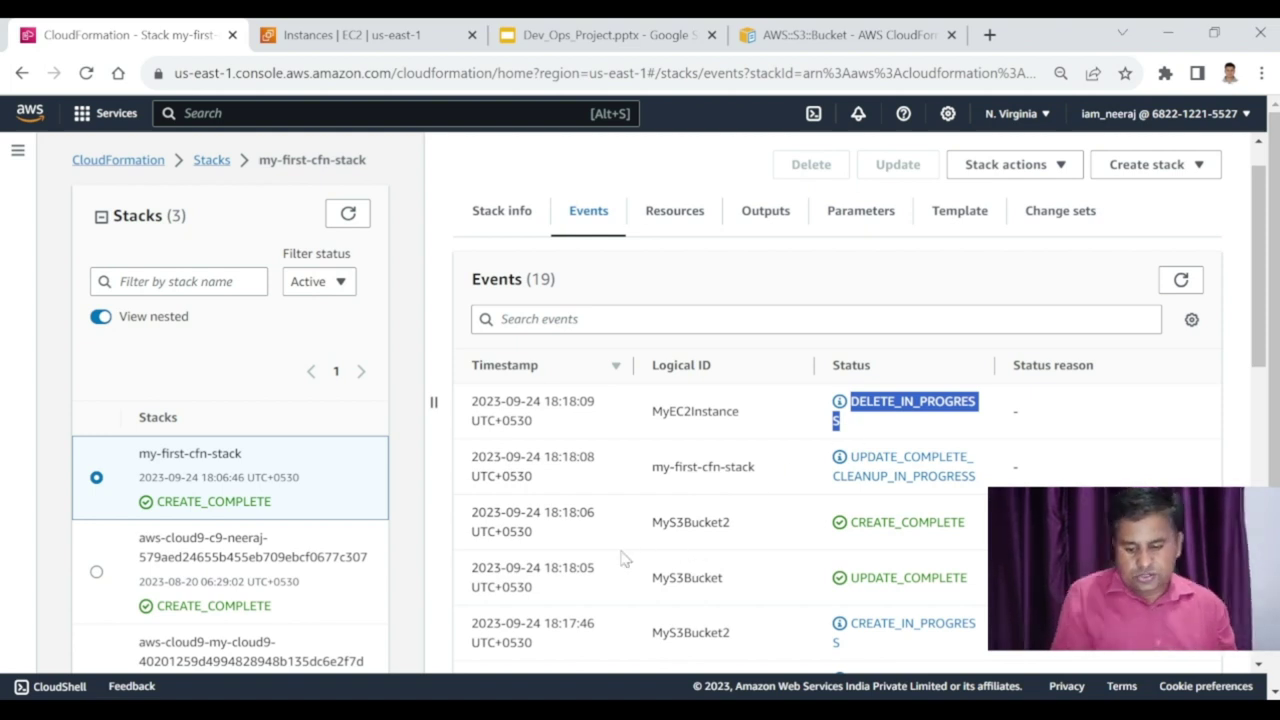
Step: Open the stack info overview of my-first-cfn-stack to check its overall update status
key("alt")
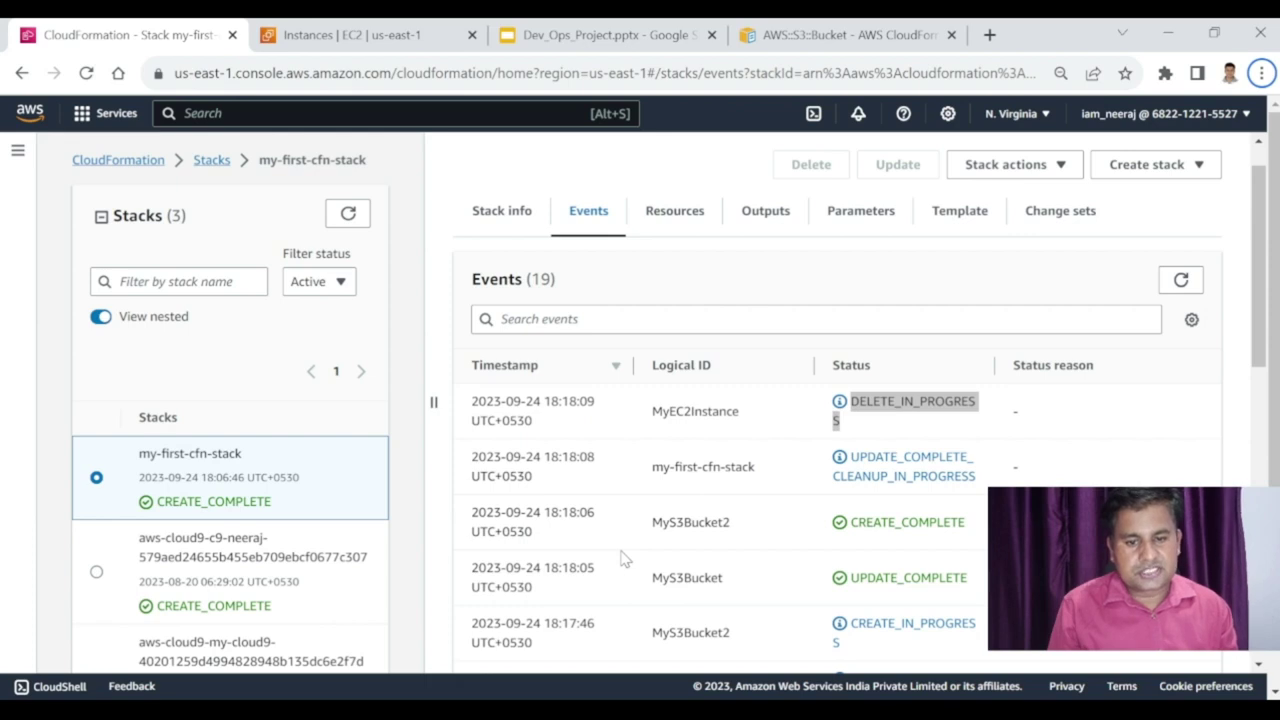
key("alt+Tab")
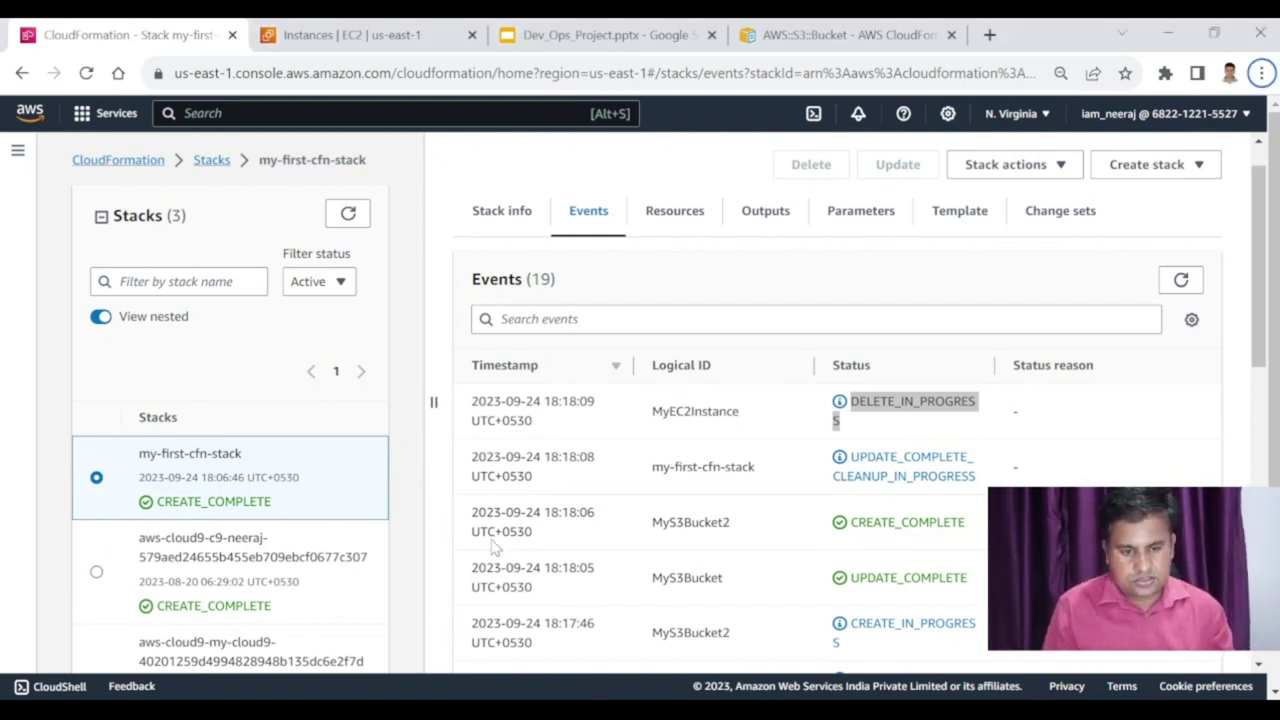
left_click(490, 218)
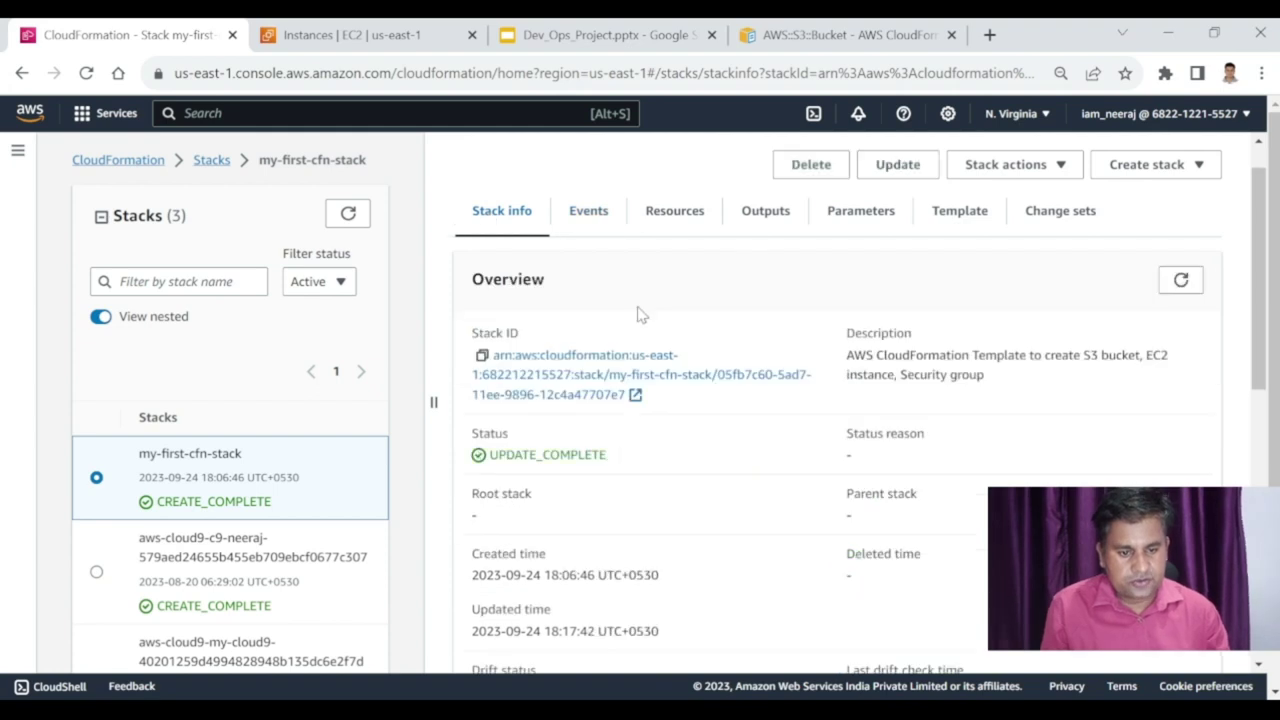
Step: Refresh the EC2 instances list and check the state of the unnamed instance created by my-first-cfn-stack
left_click_drag(612, 458, 490, 460)
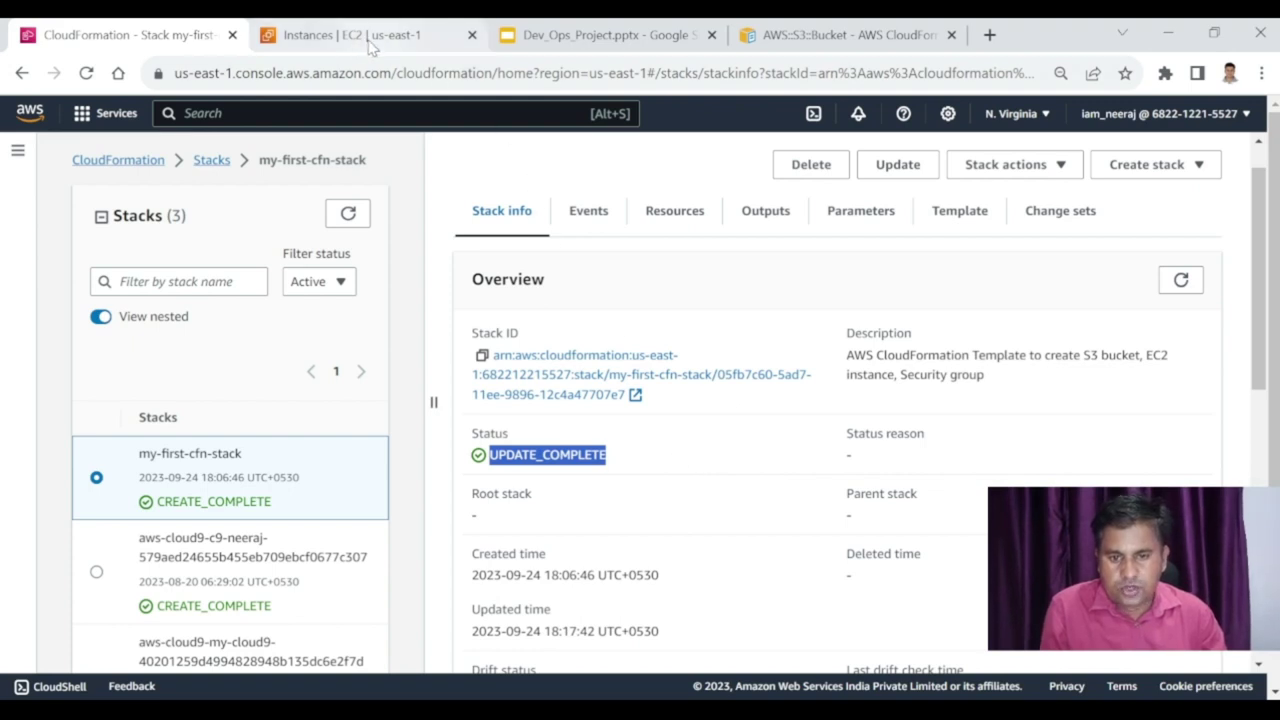
left_click(333, 42)
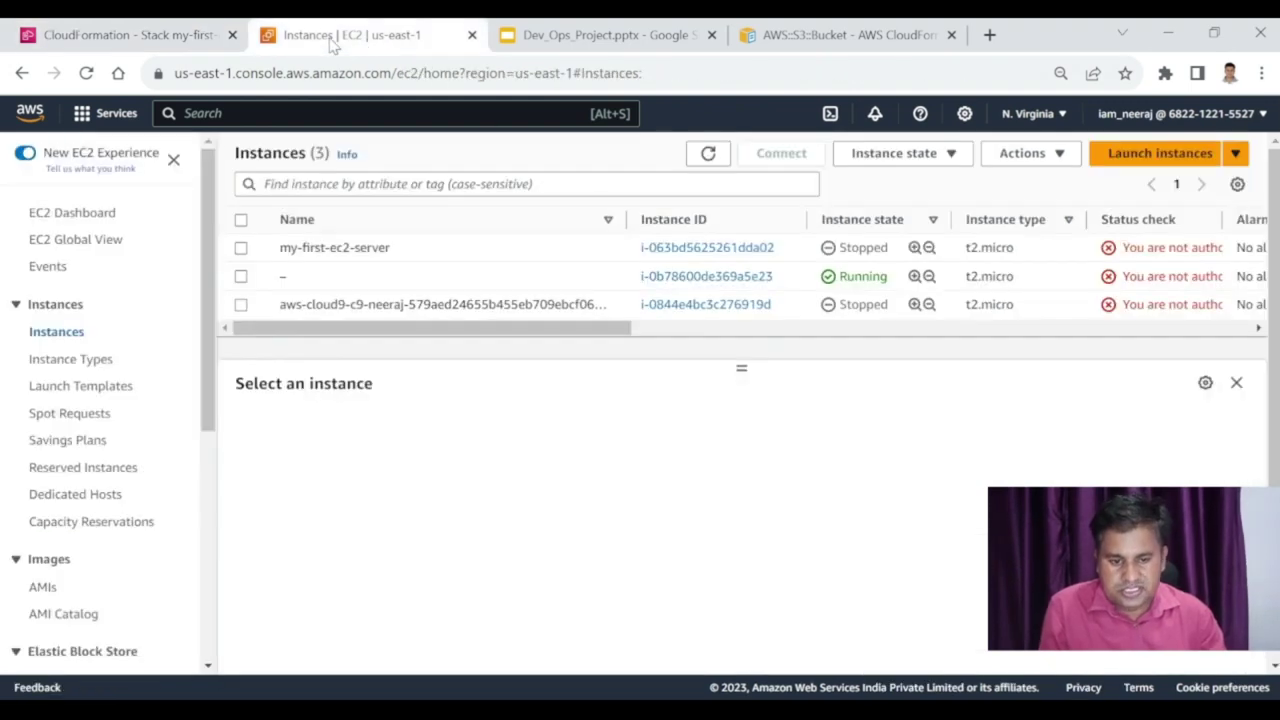
left_click(707, 153)
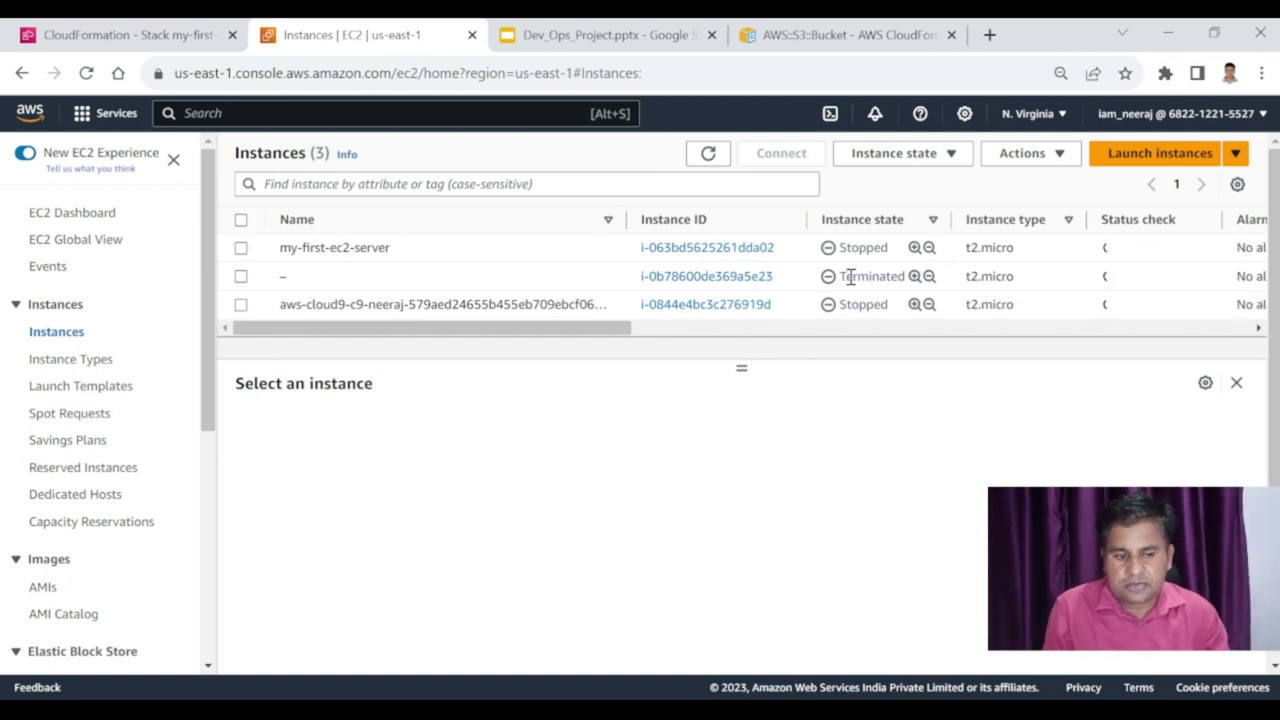
double_click(873, 278)
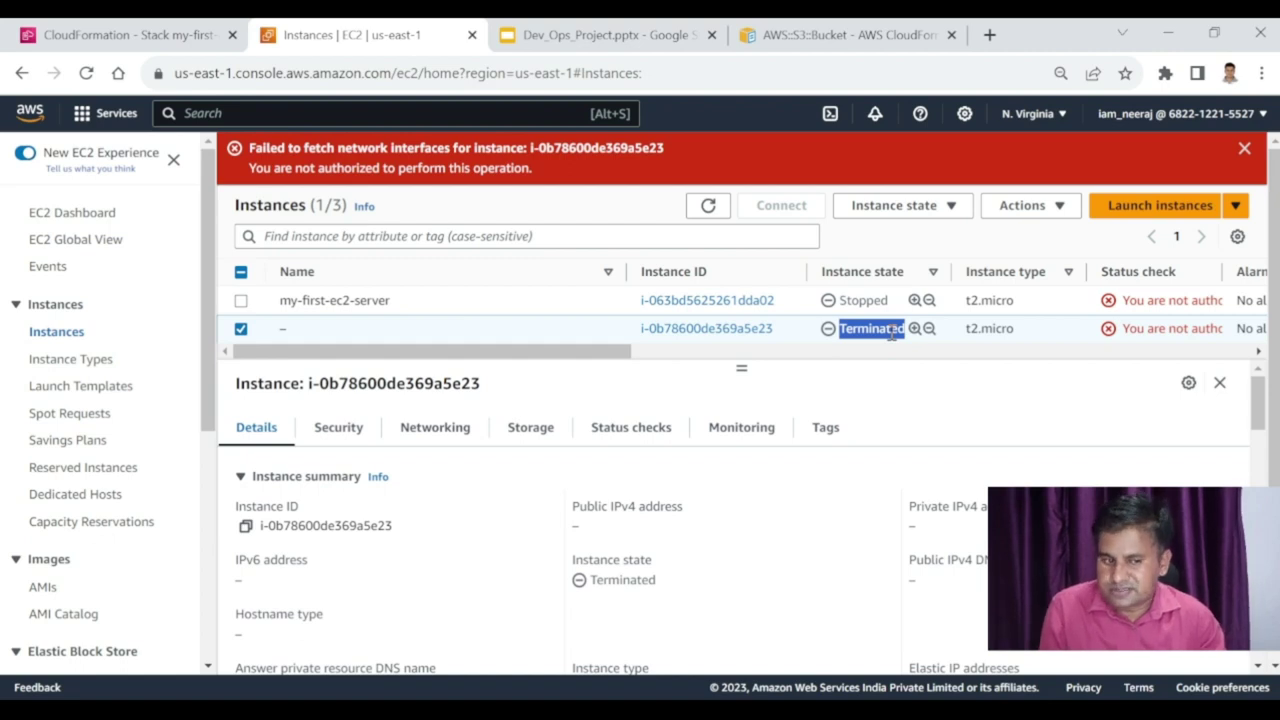
Step: Open the S3 service and look for my-test-bucket-cfn and my-test-bucket-cfn2 in the bucket list
left_click(479, 113)
type("s3")
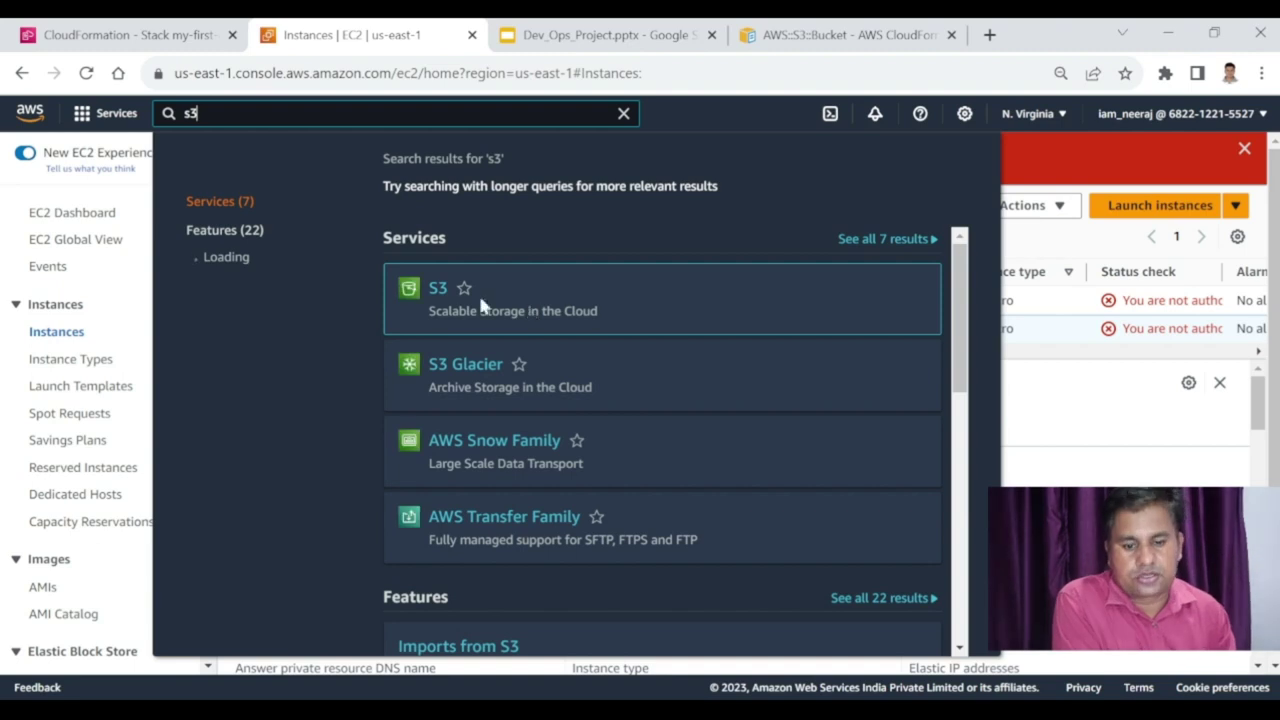
left_click(436, 289)
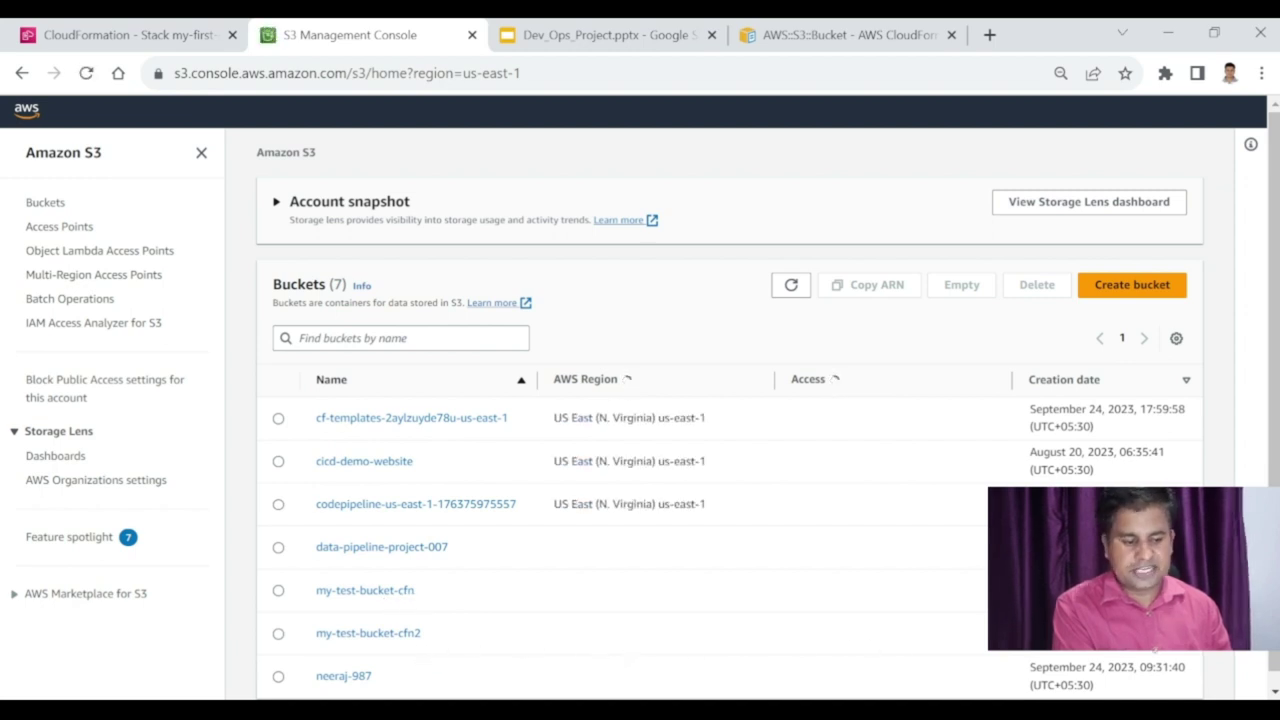
scroll(1137, 652, "down", 1)
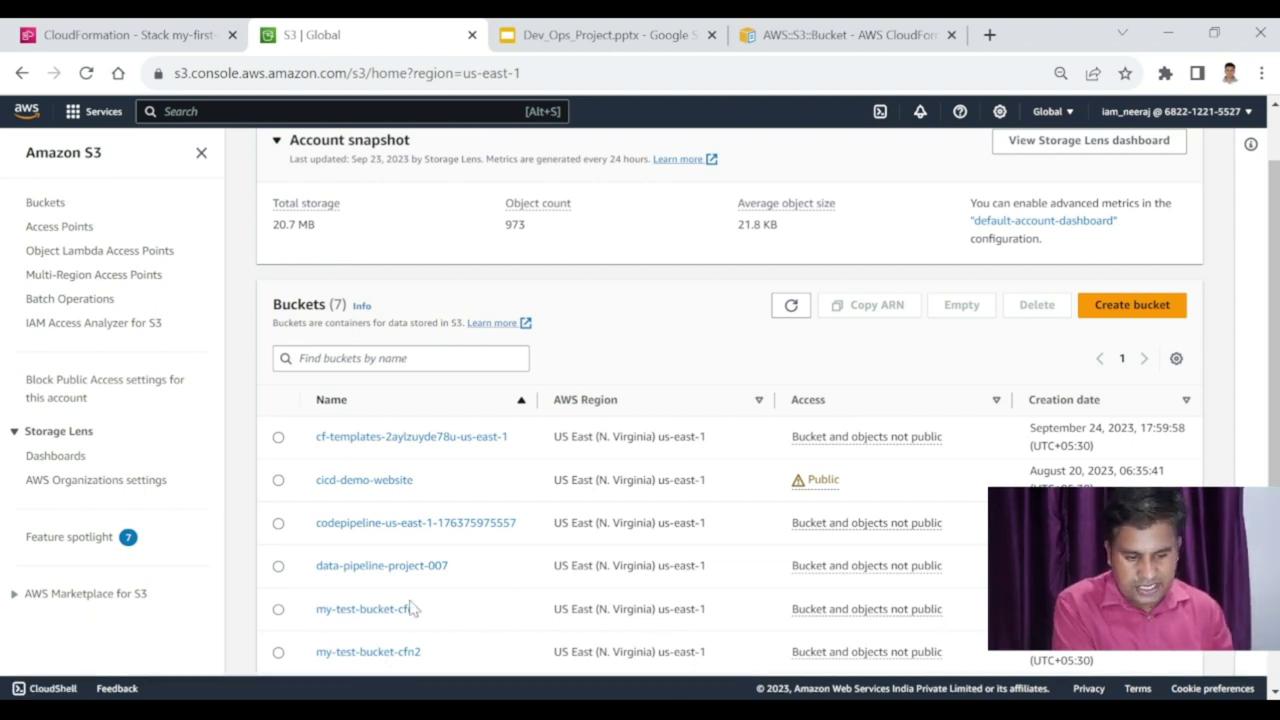
Step: Open the properties of my-test-bucket-cfn and check the value of its team_name tag
left_click(367, 610)
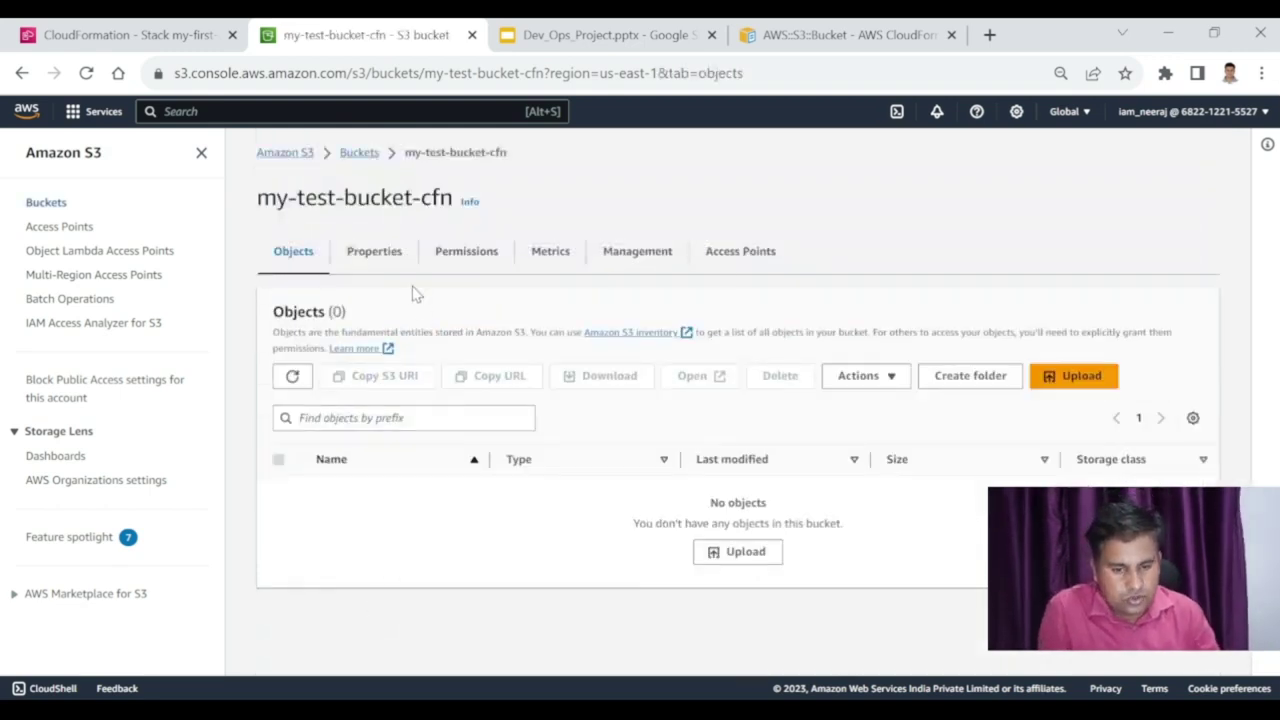
left_click(368, 257)
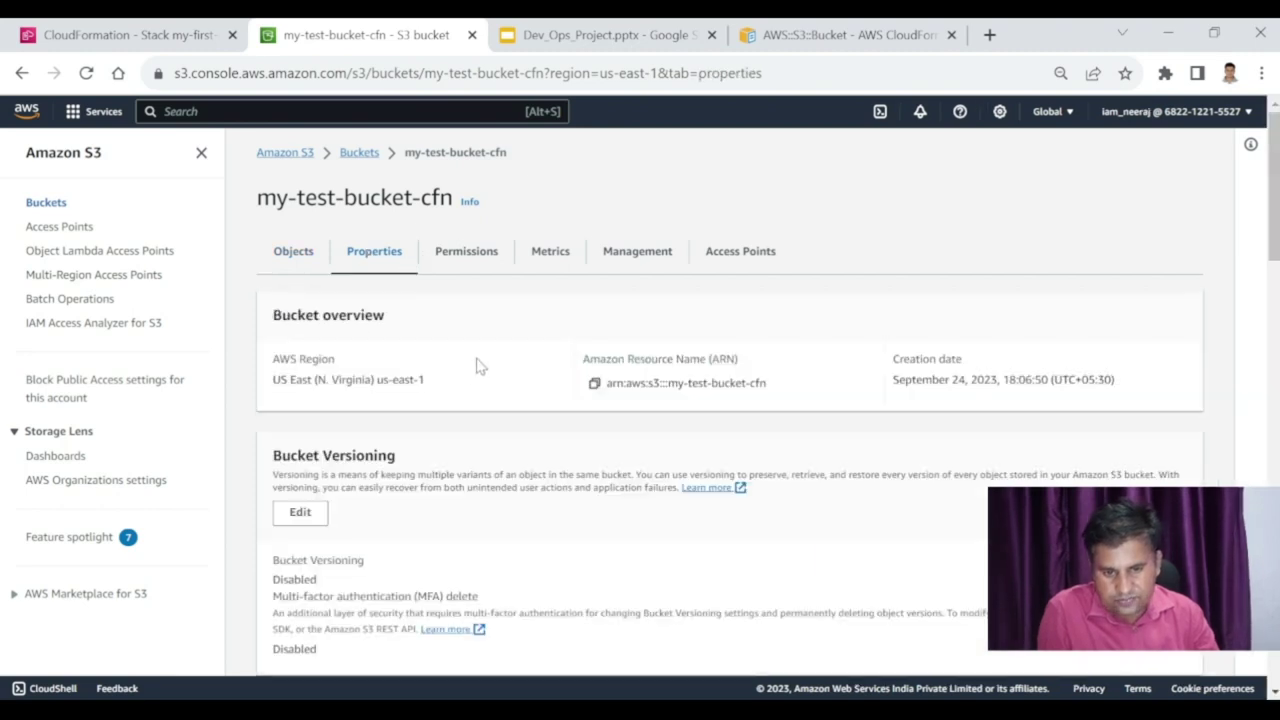
scroll(474, 371, "down", 2)
scroll(474, 371, "down", 2)
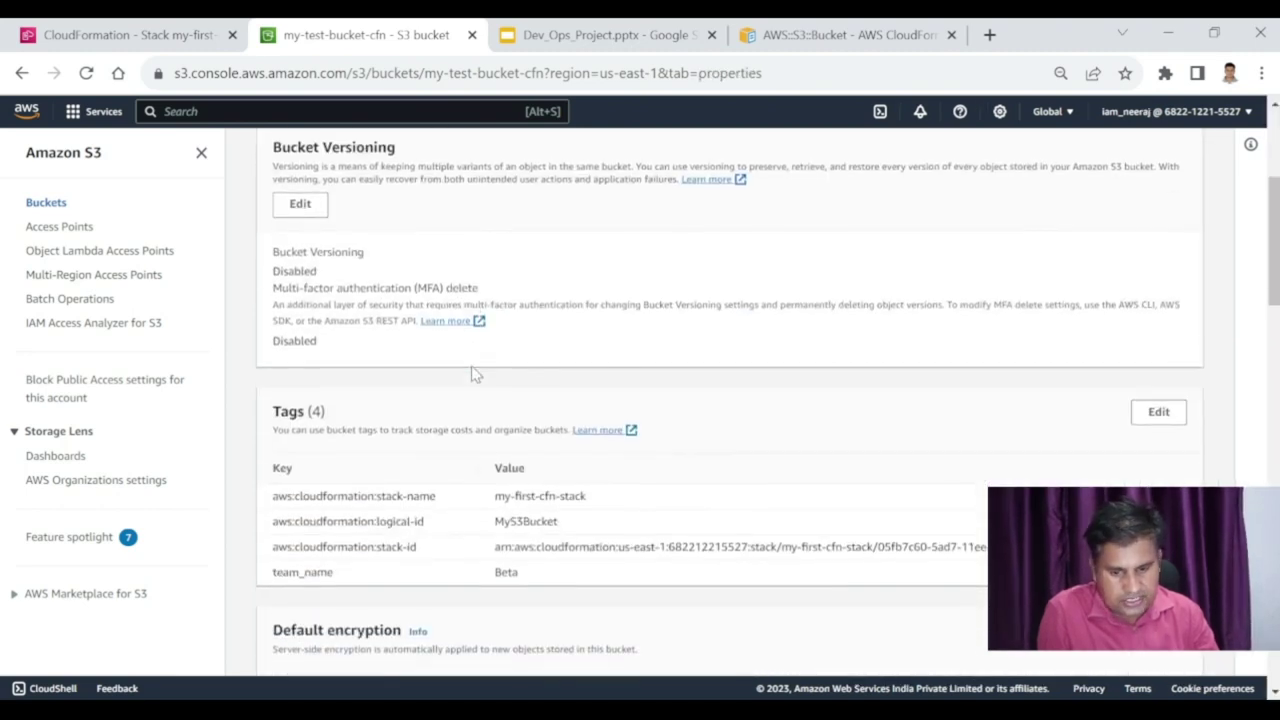
double_click(281, 536)
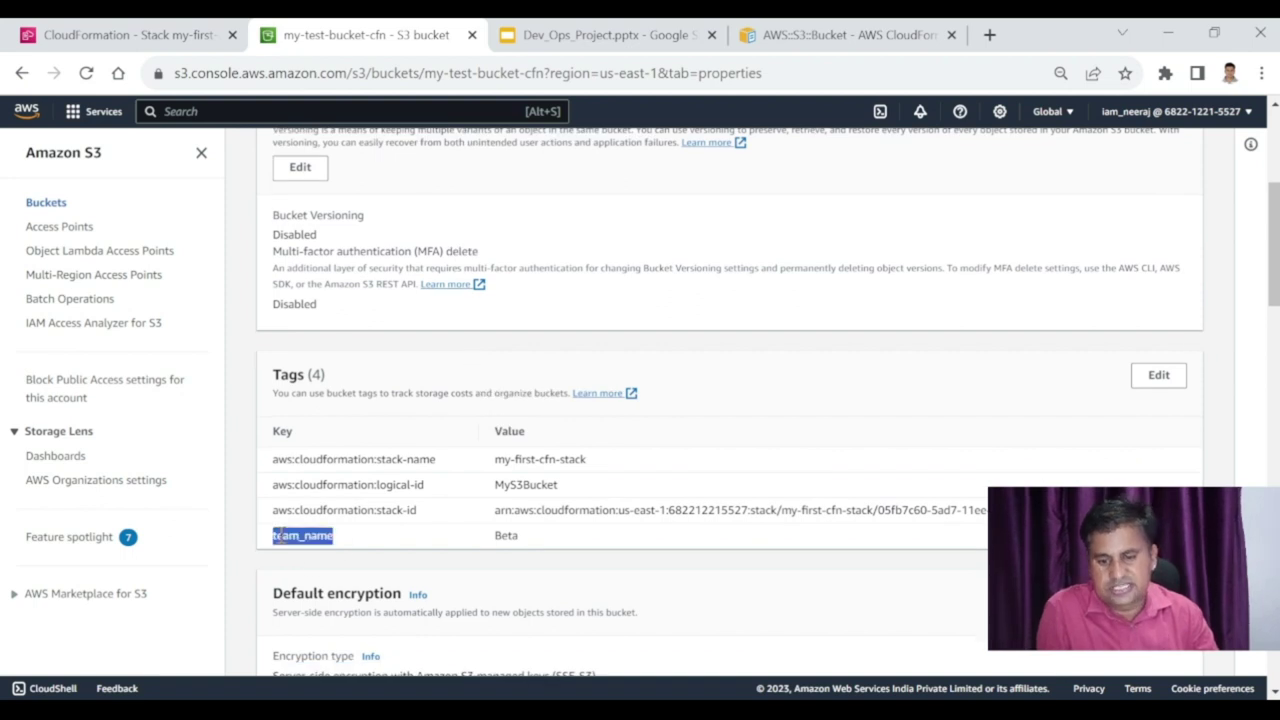
double_click(506, 536)
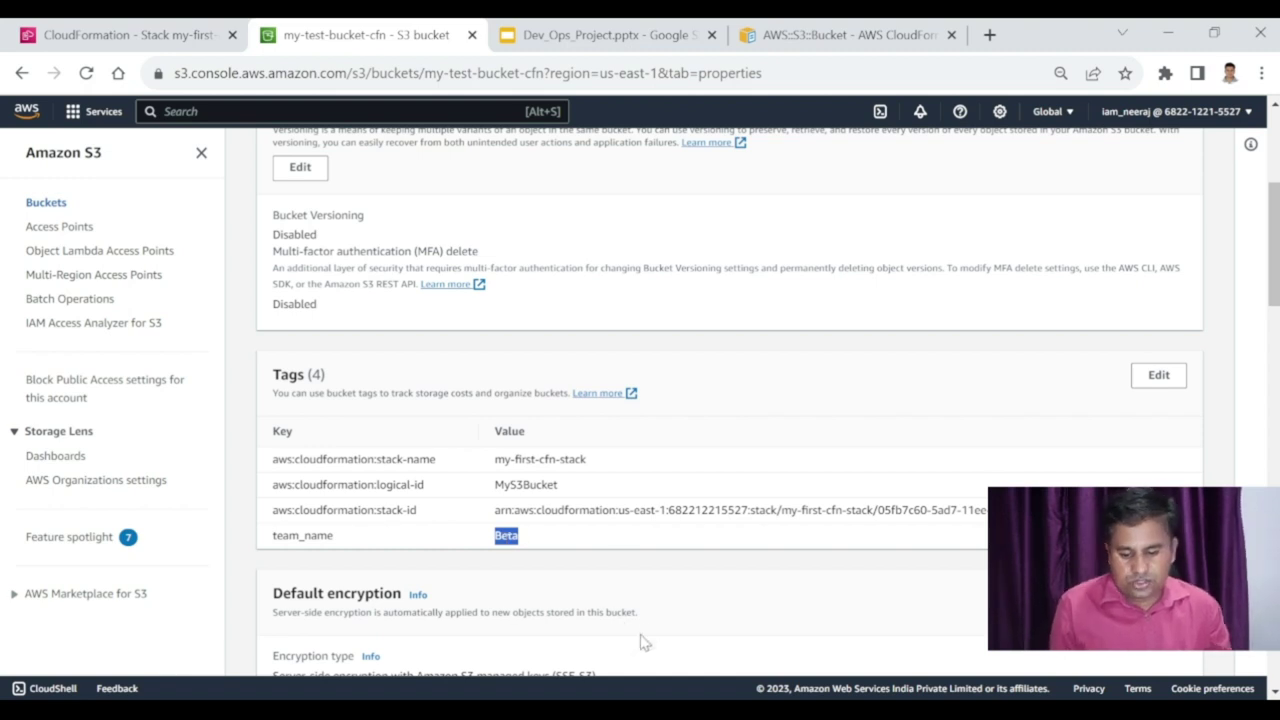
key("alt+Tab")
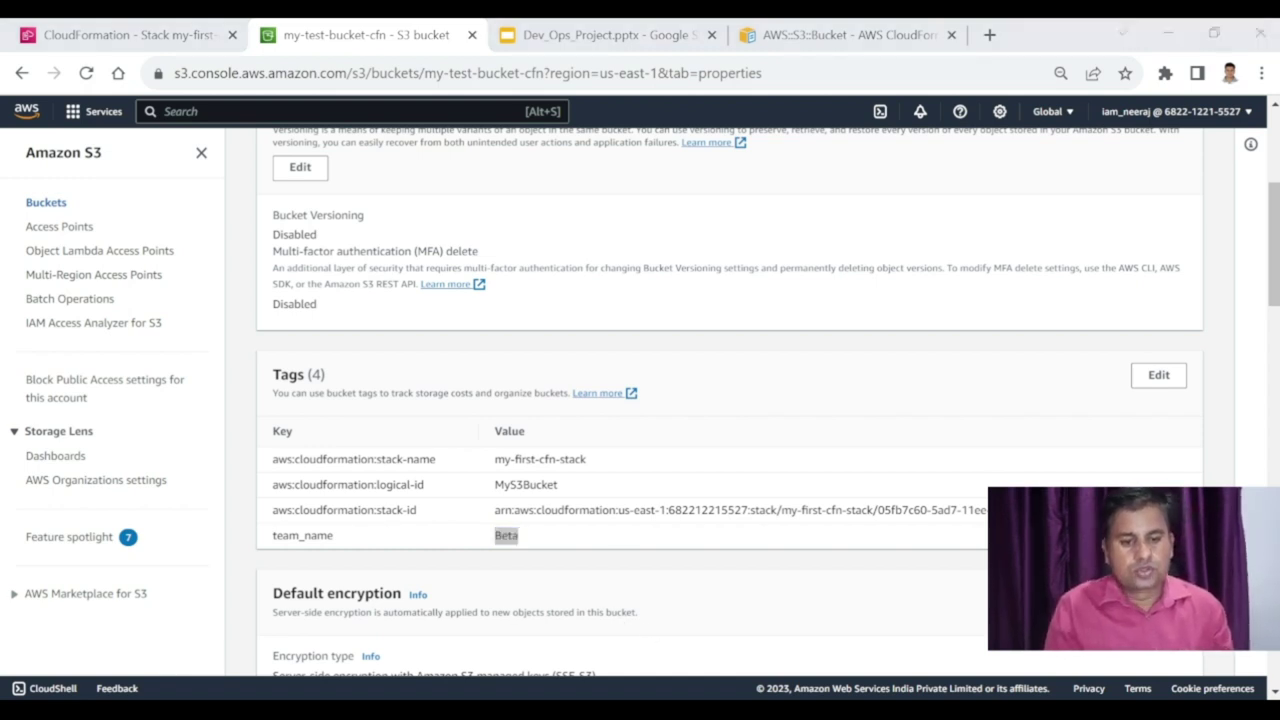